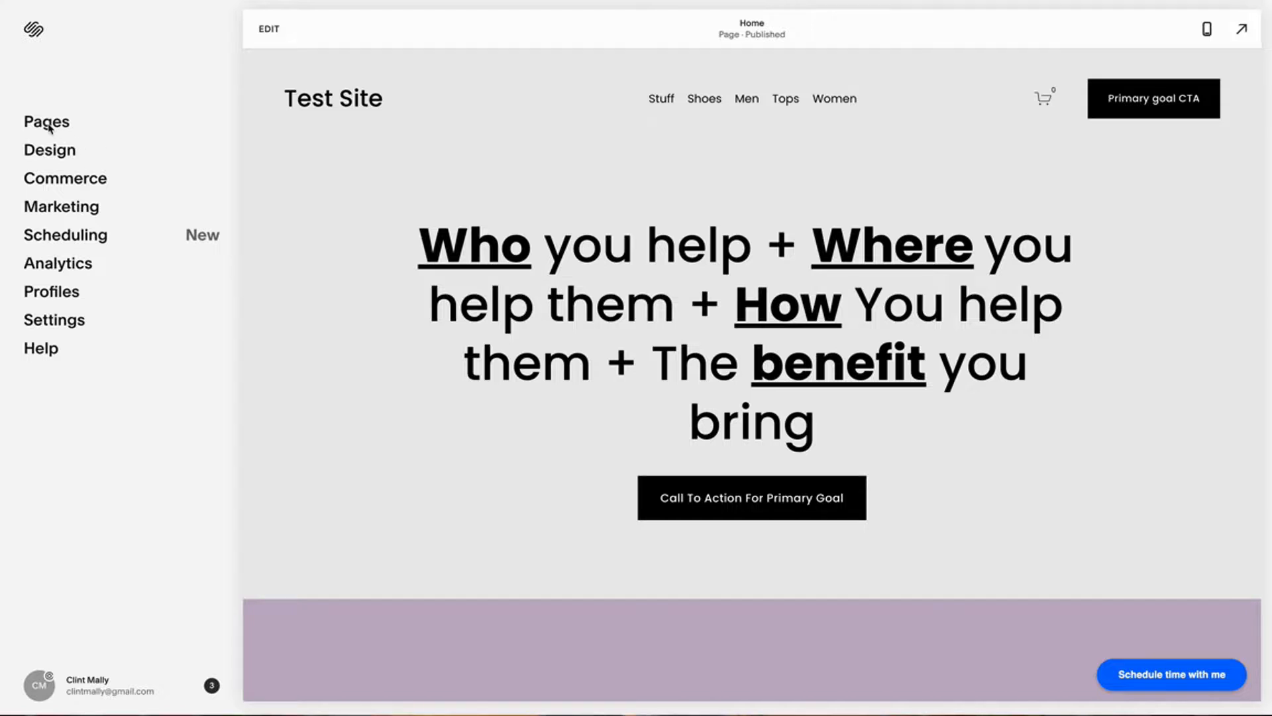
# Open the site's page list and move the Tops page directly below the Stuff folder in the main navigation
pyautogui.click(48, 123)
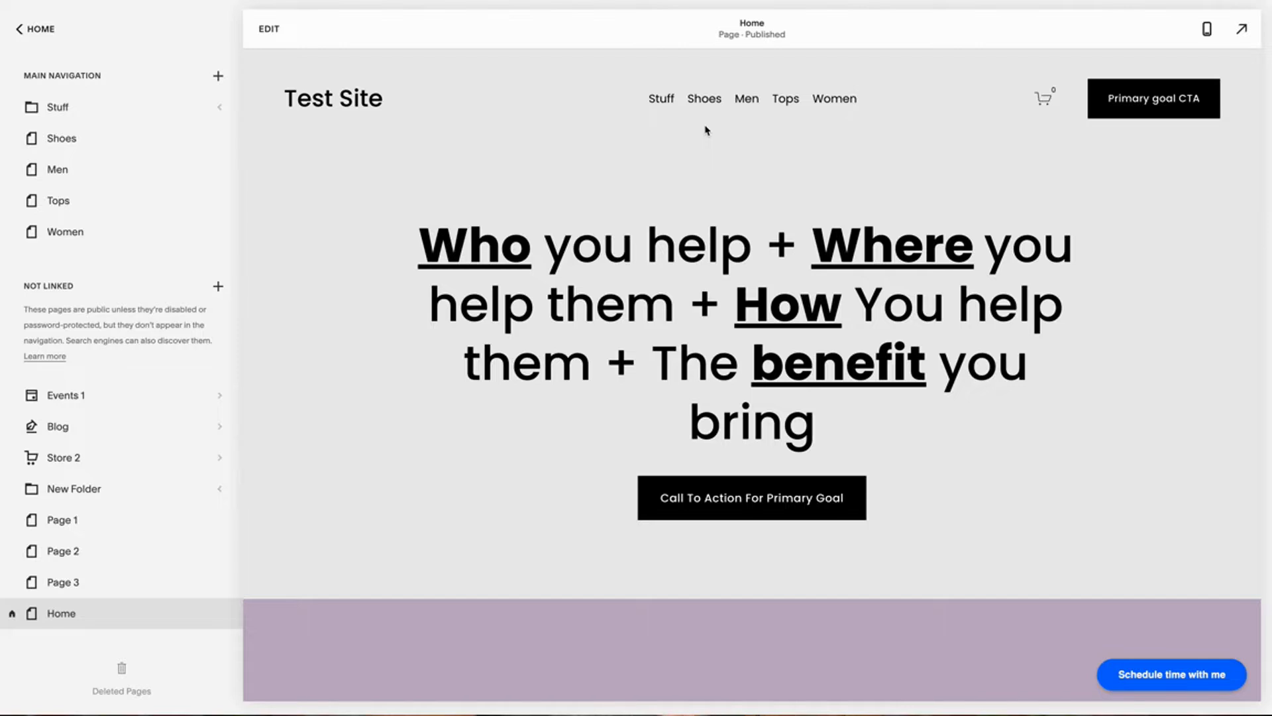
pyautogui.moveTo(56, 202); pyautogui.dragTo(60, 171)
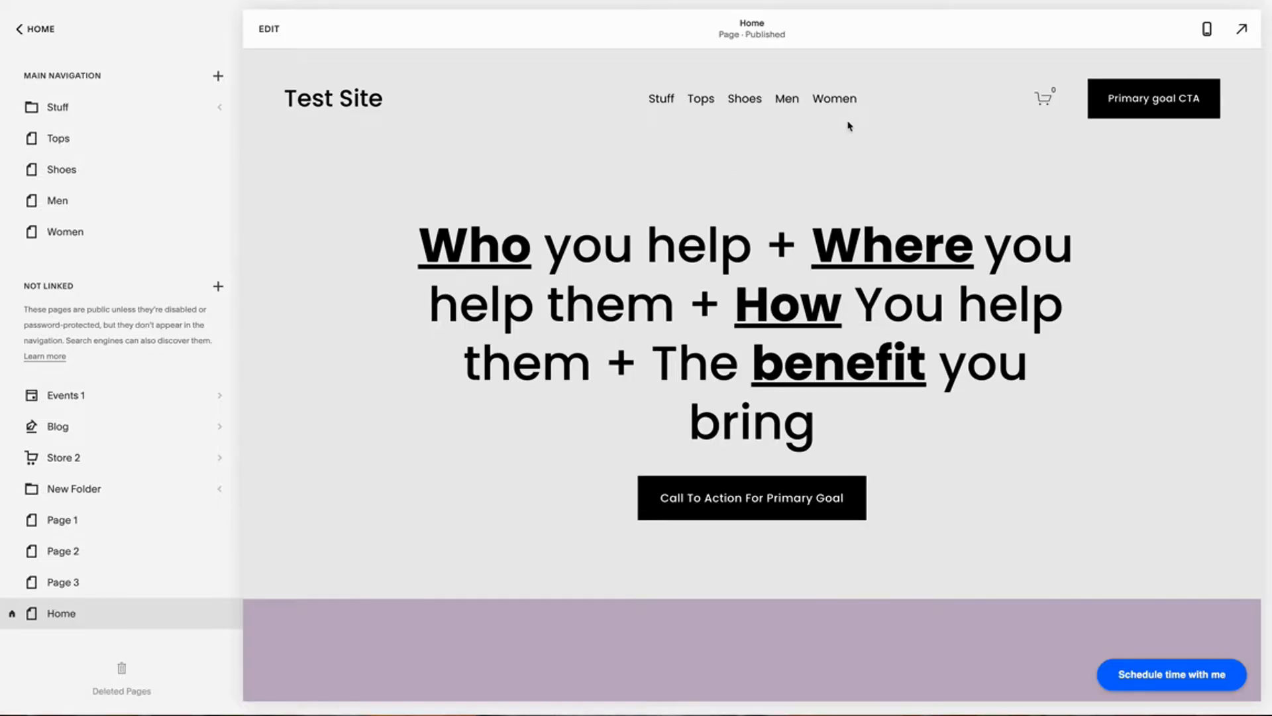
pyautogui.scroll(-1, 62, 454)
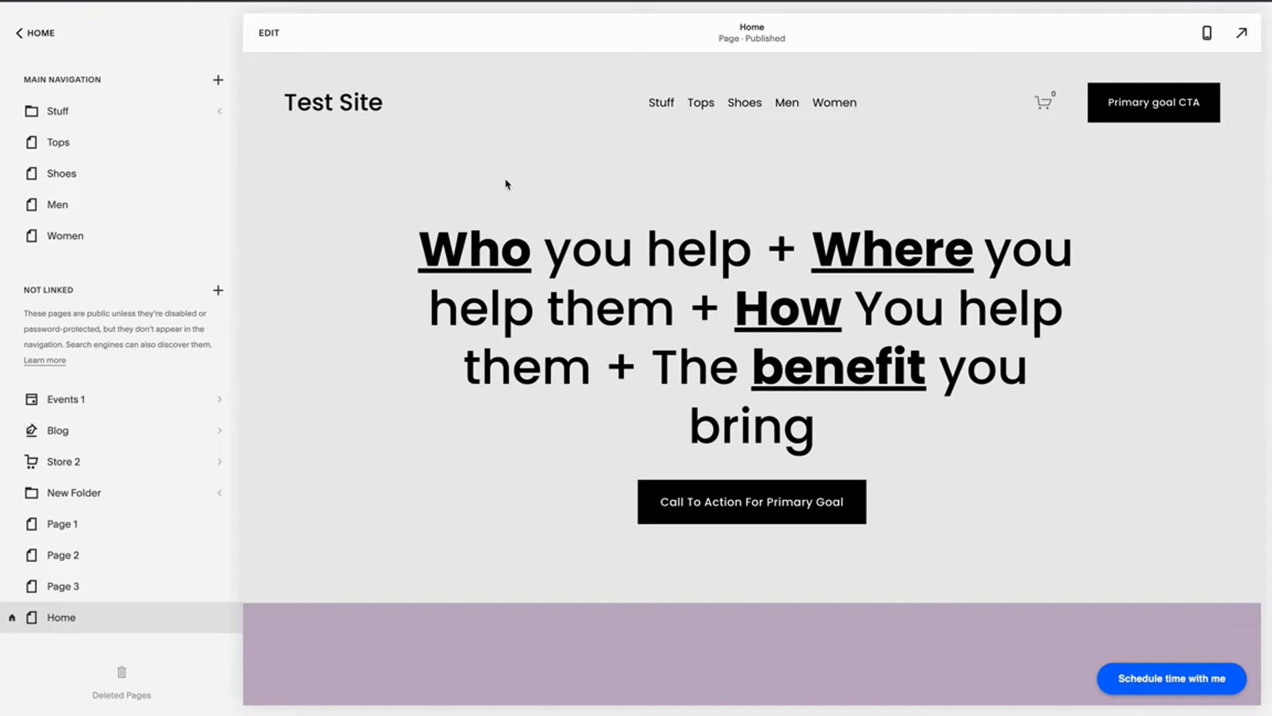
# Add a blank page to the main navigation and name it "This is a new page"
pyautogui.click(218, 82)
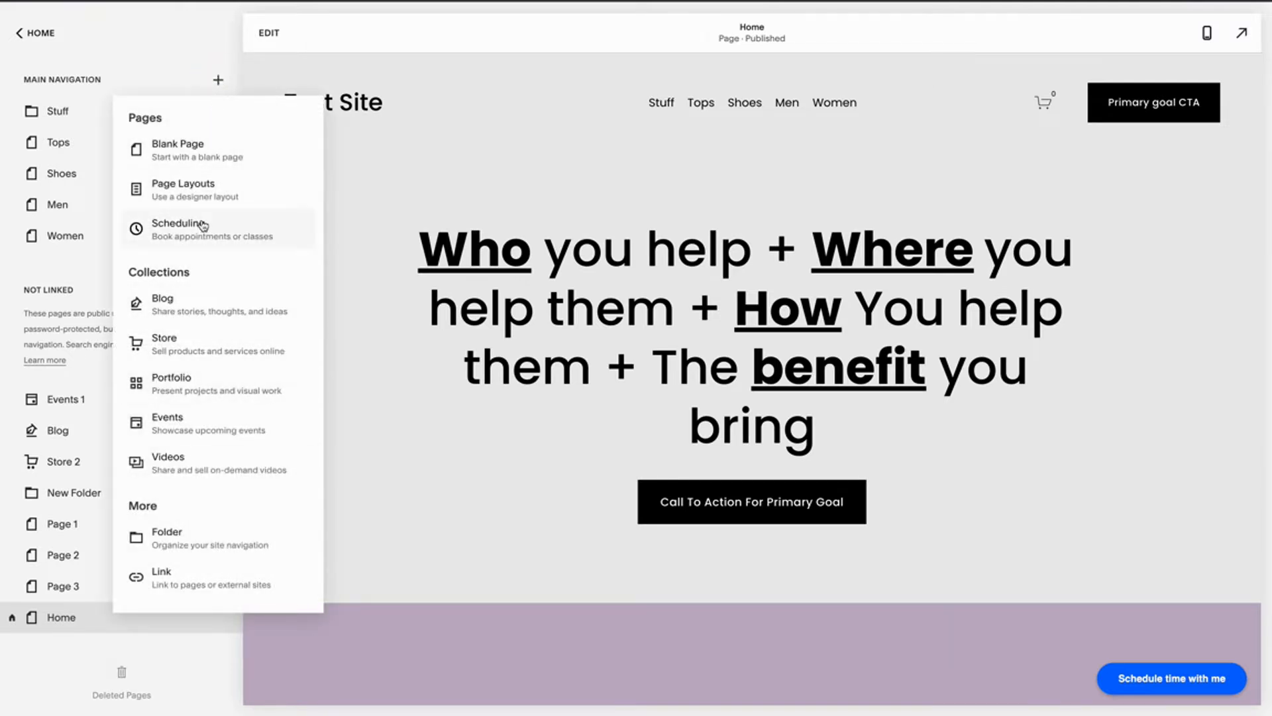
pyautogui.click(202, 159)
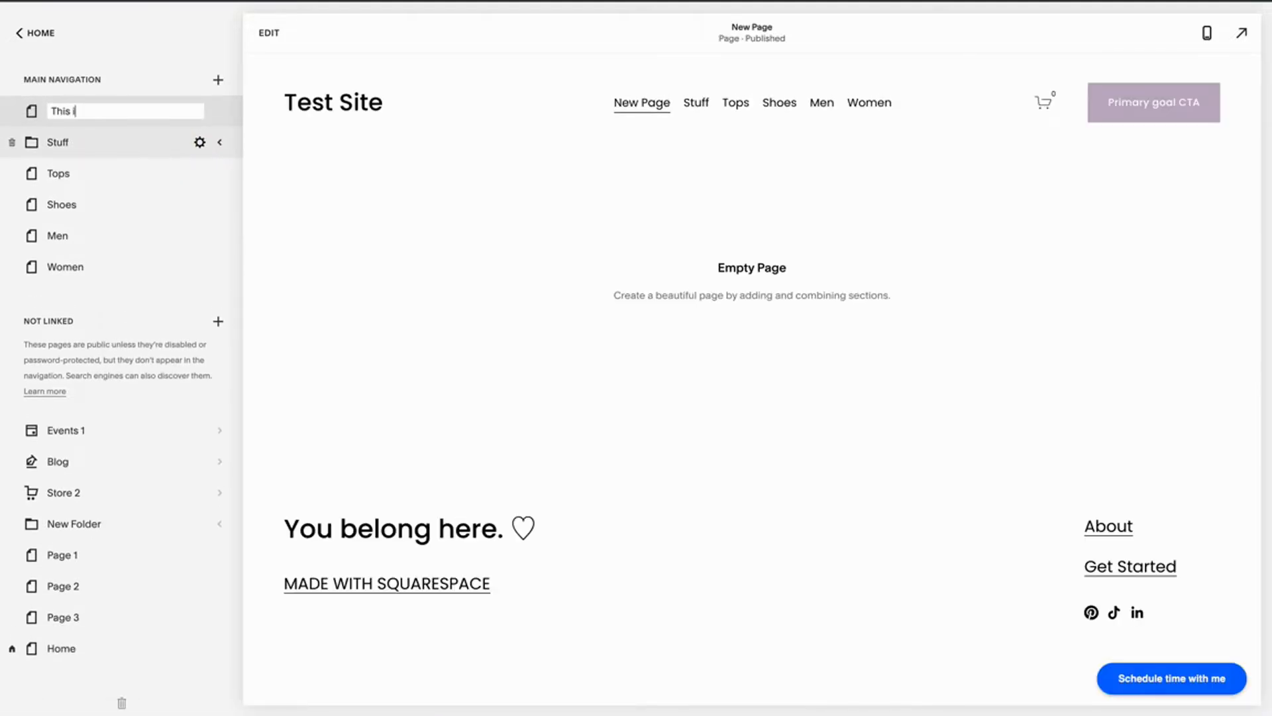
pyautogui.write('This is a new page')
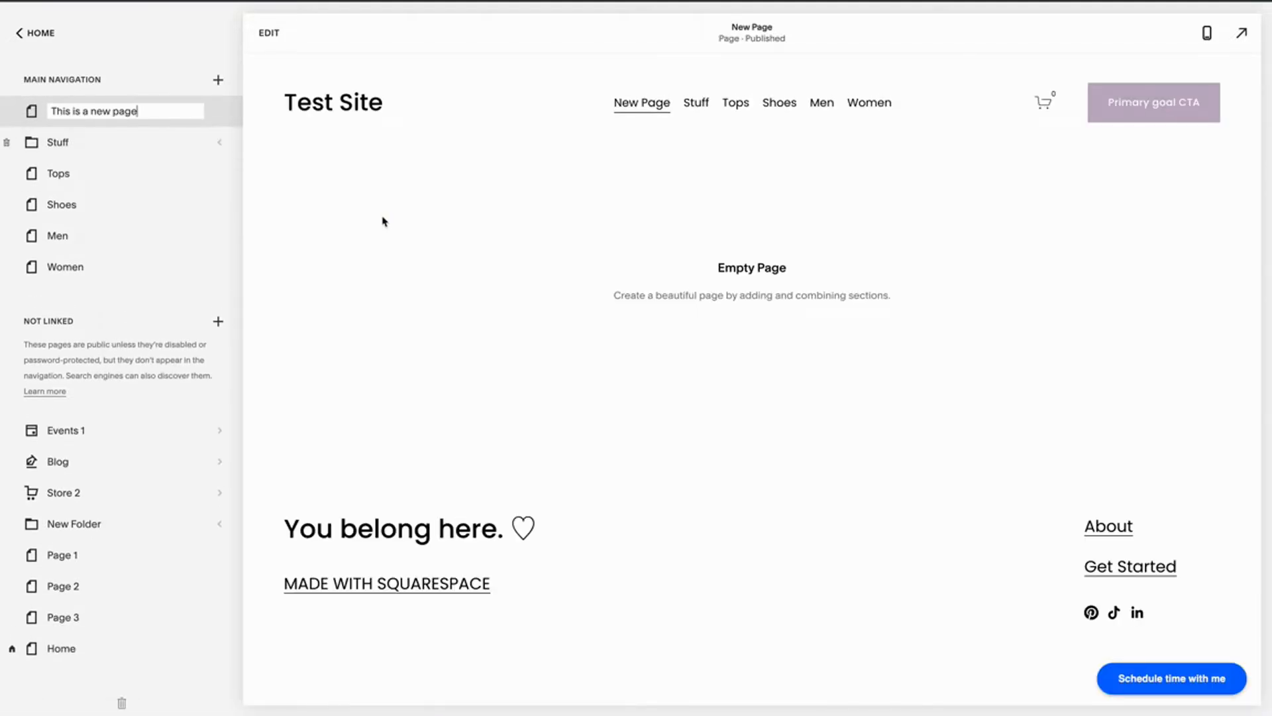
pyautogui.click(384, 221)
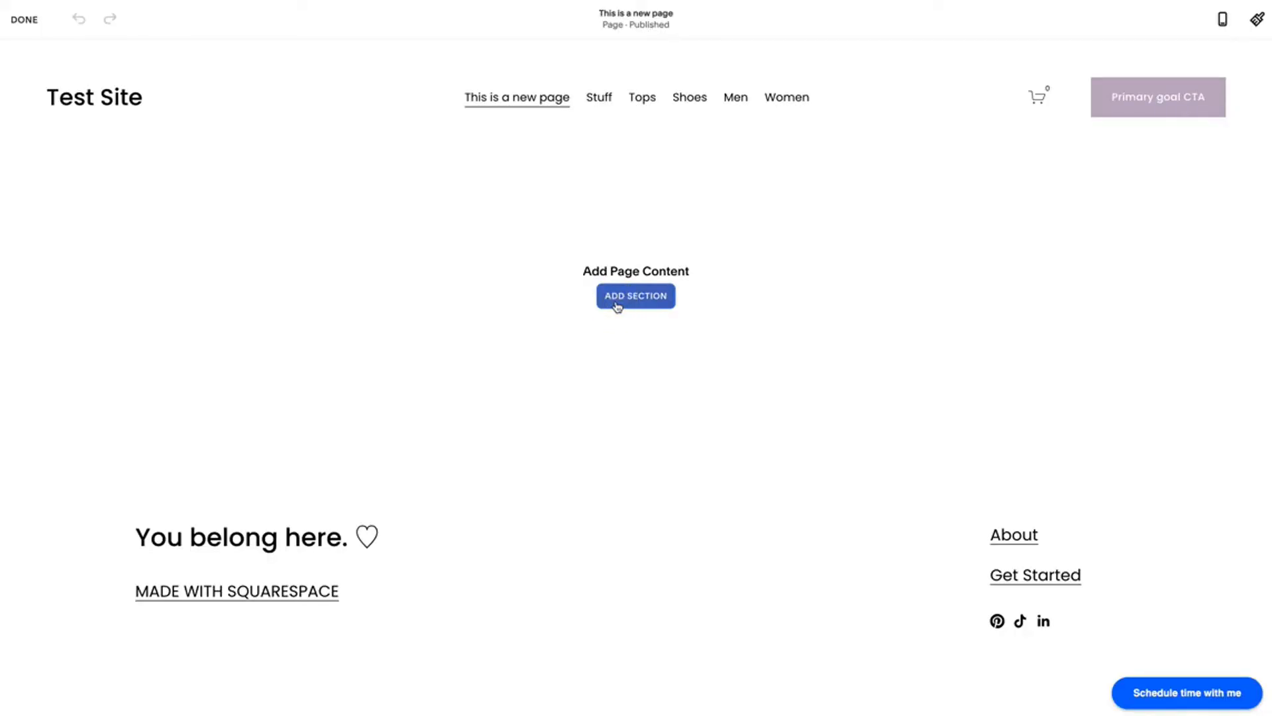
# Add a blank section to the new page and give it the Light 1 color theme
pyautogui.click(618, 303)
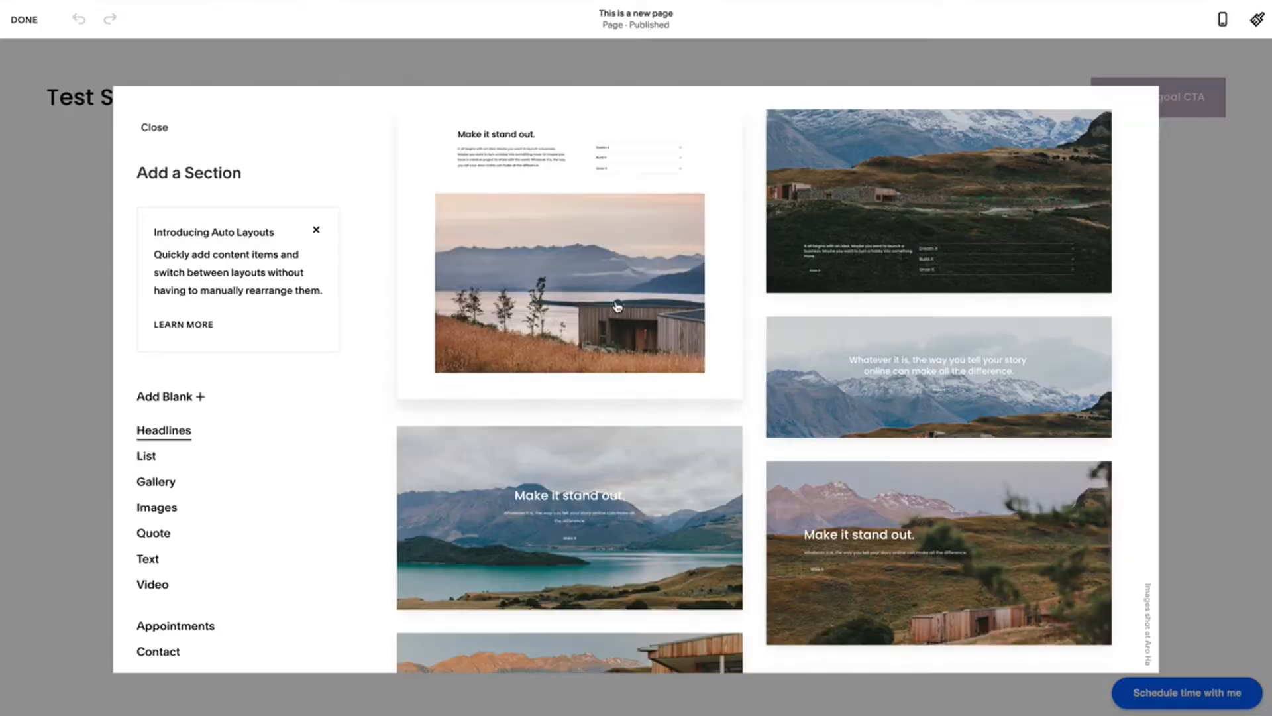
pyautogui.click(174, 401)
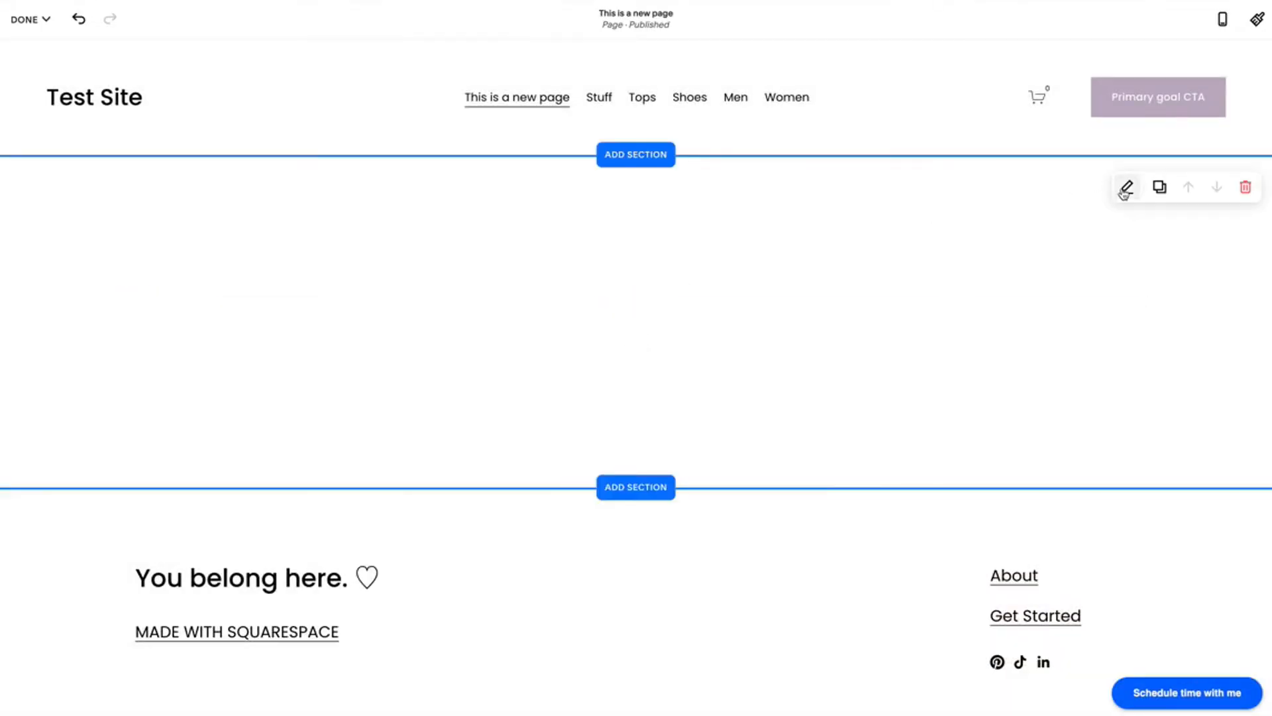
pyautogui.click(1126, 188)
pyautogui.click(1104, 234)
pyautogui.click(1067, 387)
pyautogui.click(821, 407)
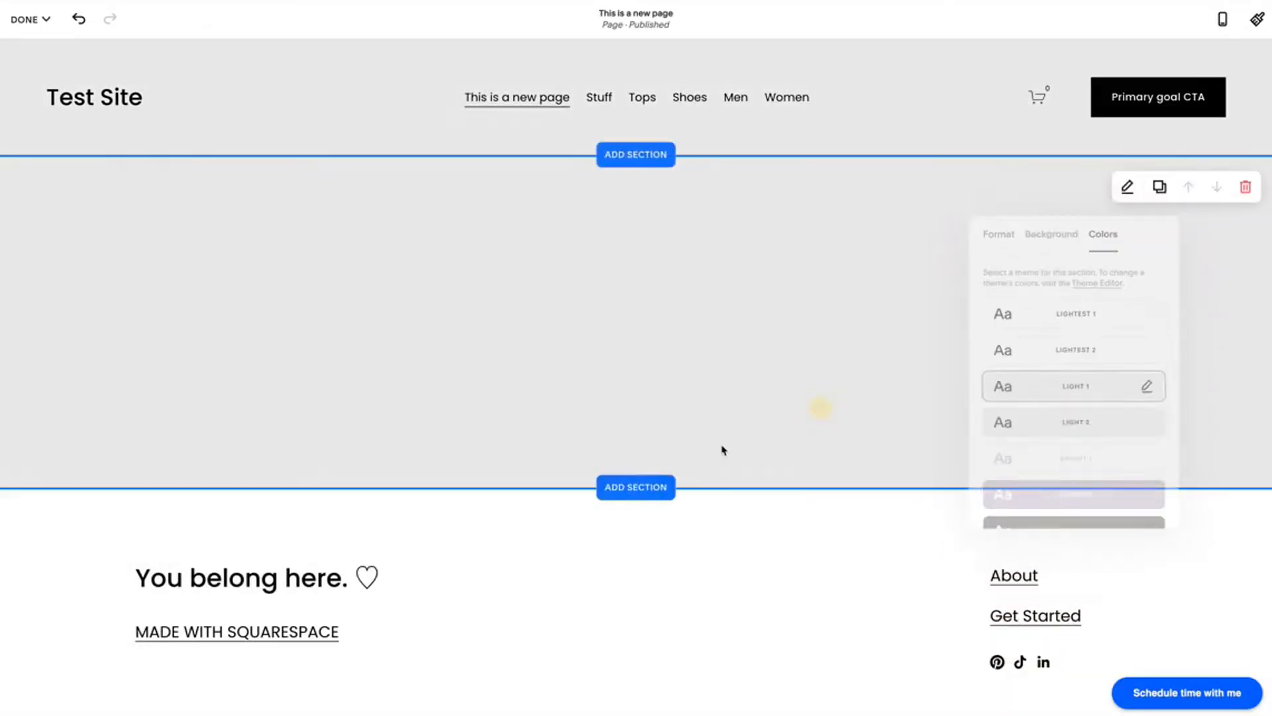
# Add a second blank section below the grey one and apply the Bright 2 color theme
pyautogui.click(636, 487)
pyautogui.click(207, 396)
pyautogui.click(1127, 109)
pyautogui.click(1050, 202)
pyautogui.click(1104, 203)
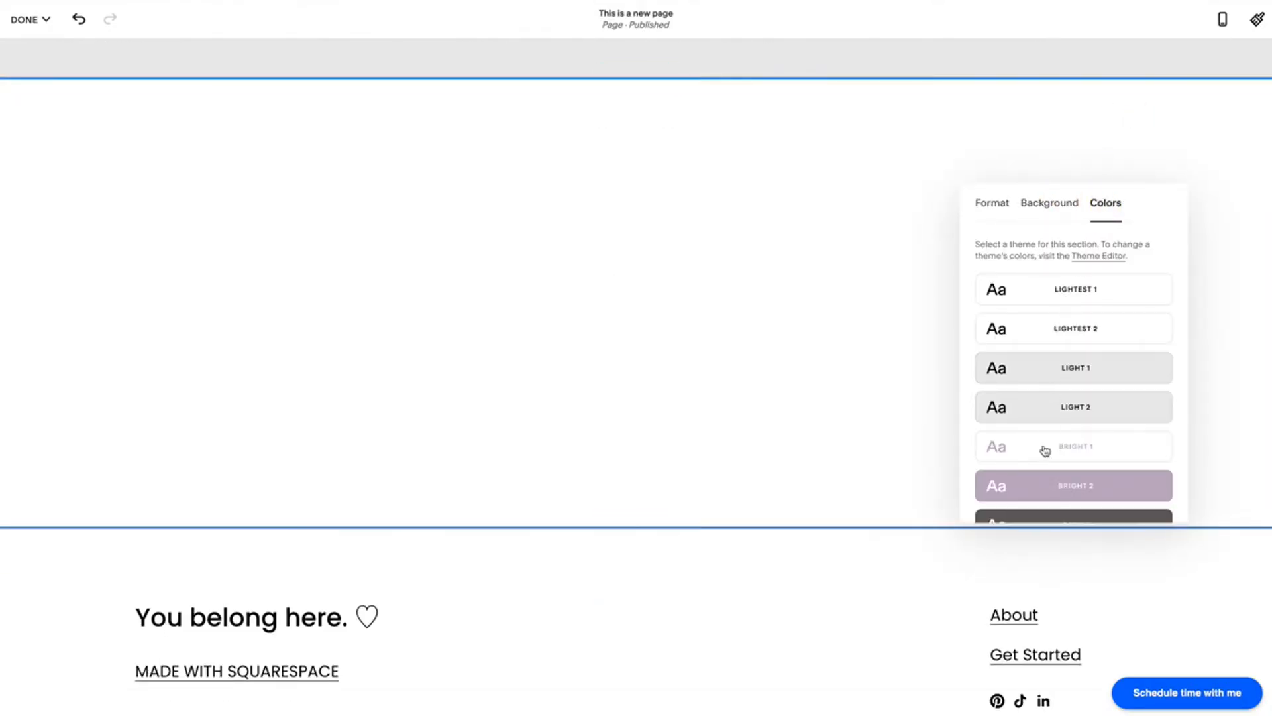
pyautogui.click(1045, 485)
# Move the grey section below the purple section and back above it
pyautogui.scroll(5, 871, 245)
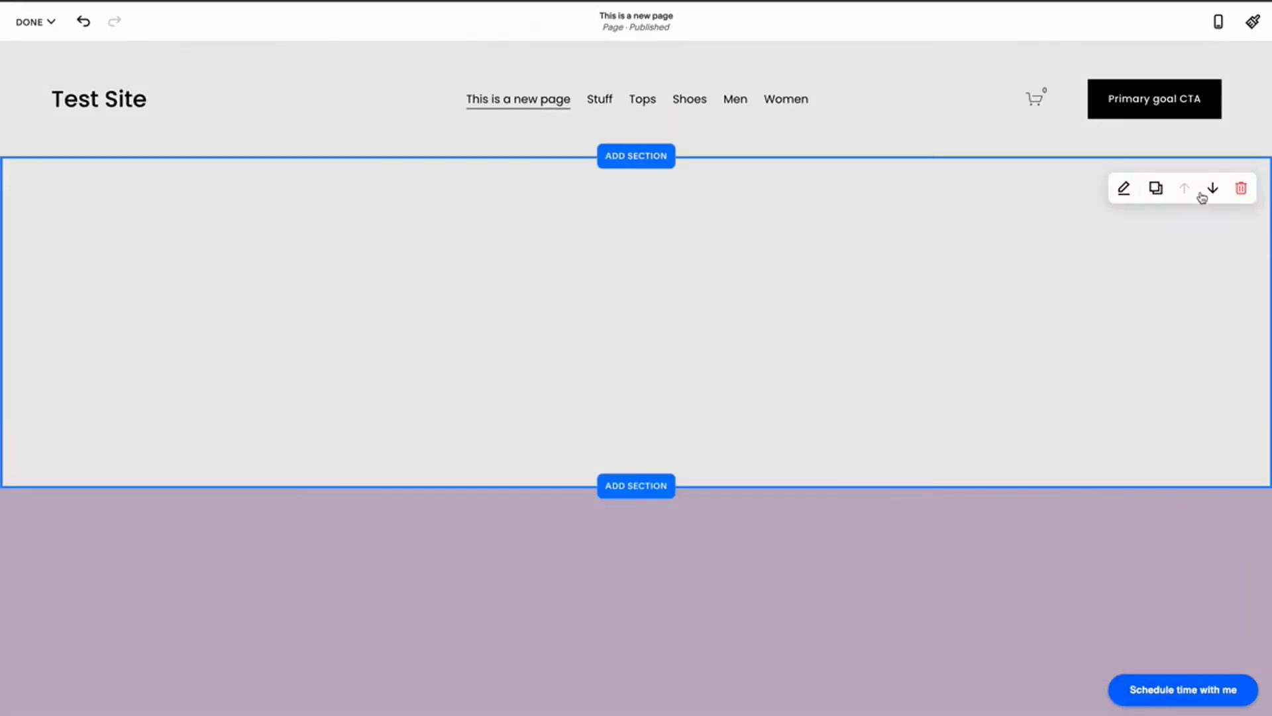
pyautogui.click(1213, 190)
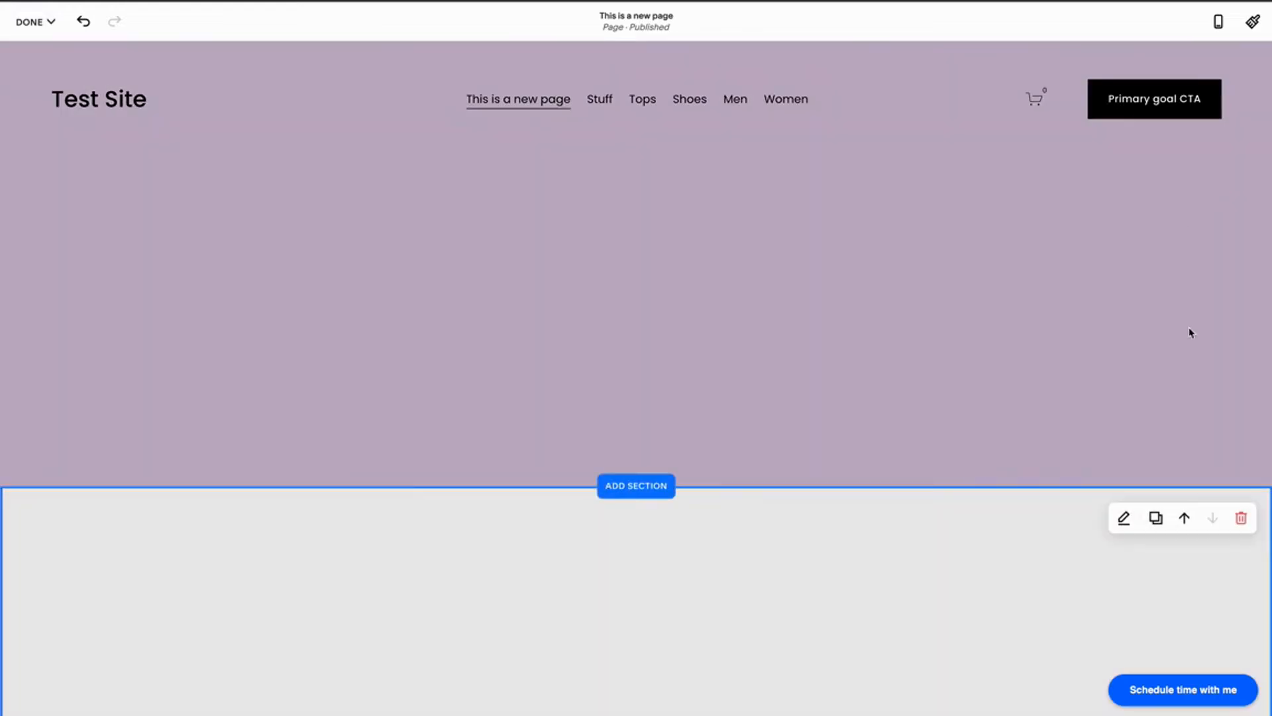
pyautogui.click(1185, 516)
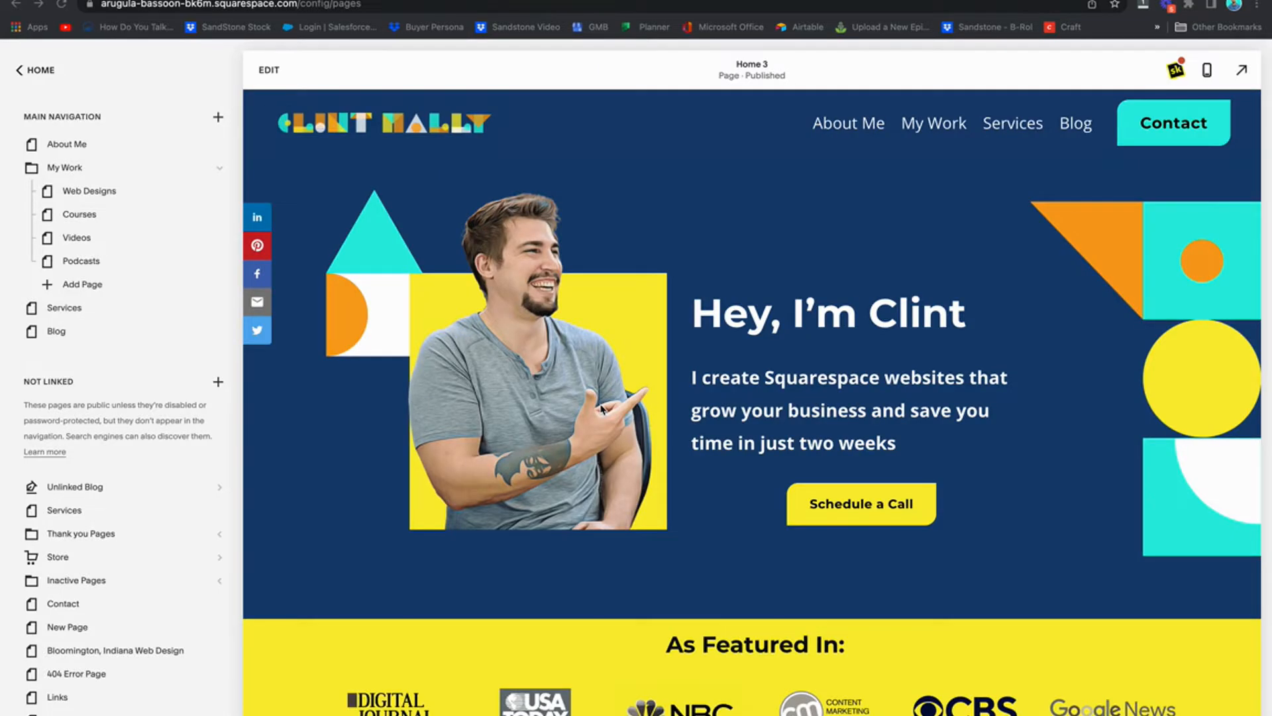
# Review the page types available for unlinked pages and the posts in the Unlinked Blog collection
pyautogui.click(218, 381)
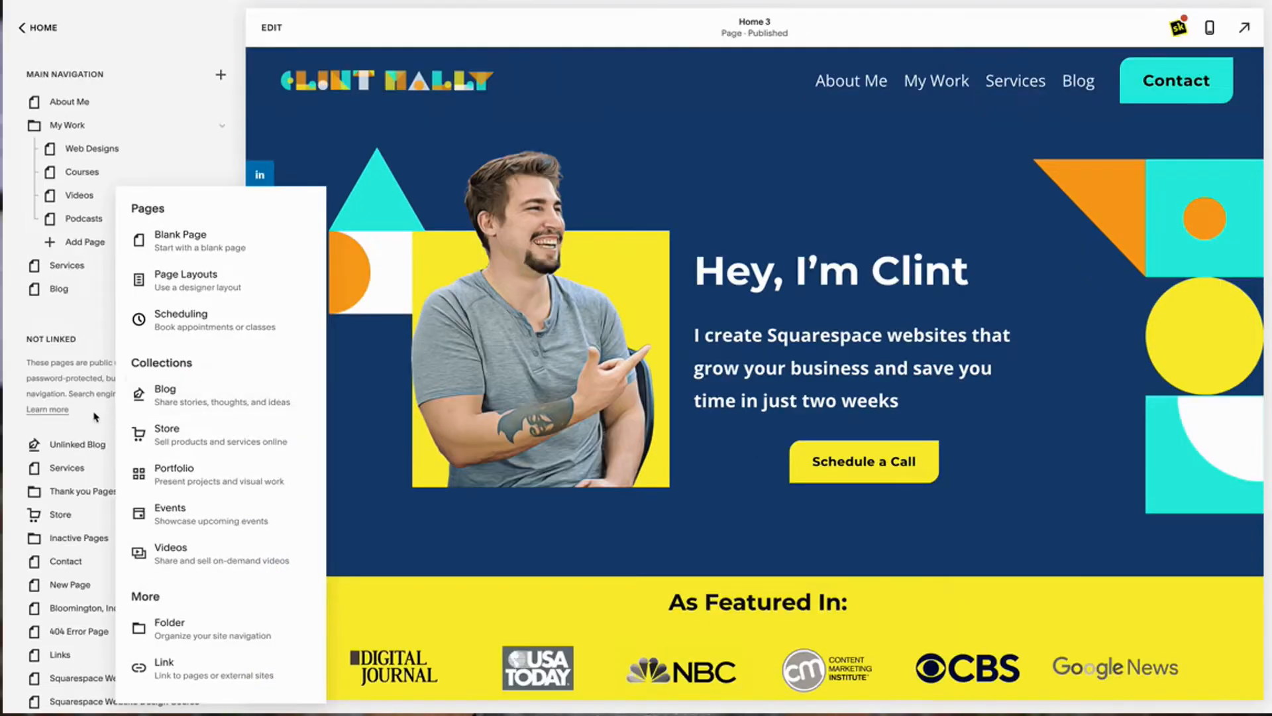
pyautogui.click(93, 445)
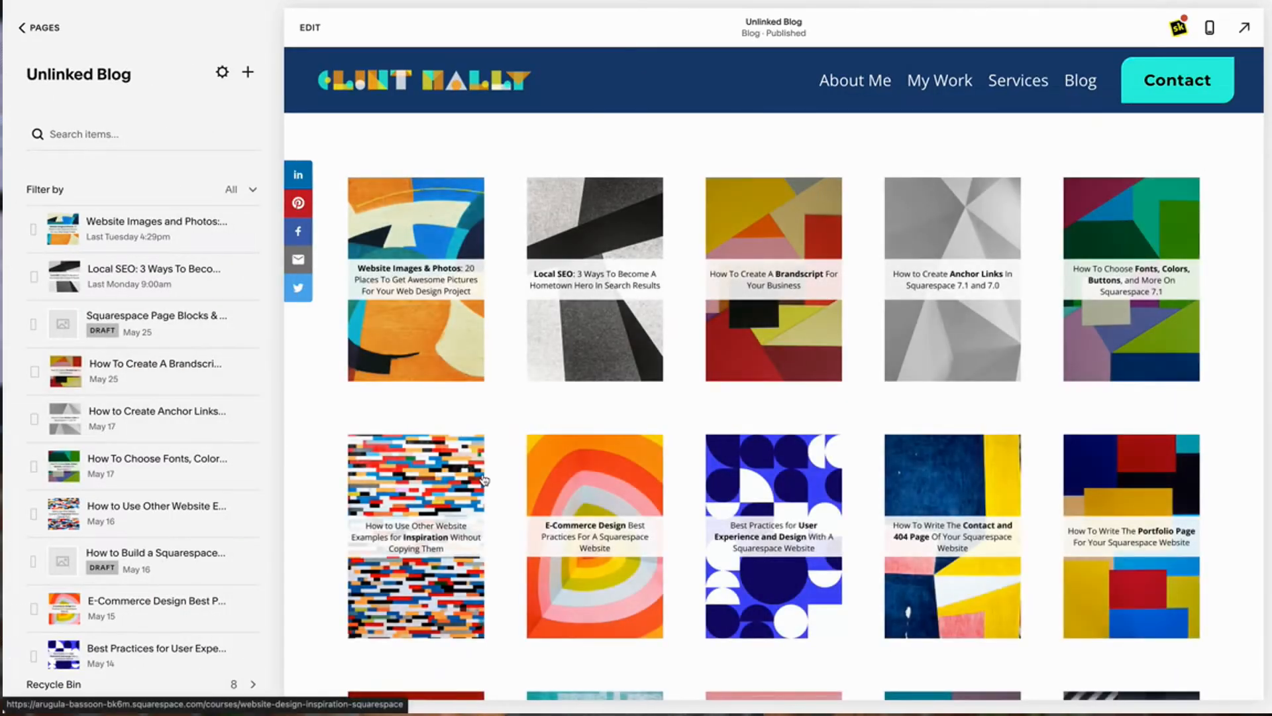
pyautogui.scroll(-3, 484, 481)
pyautogui.scroll(3, 484, 481)
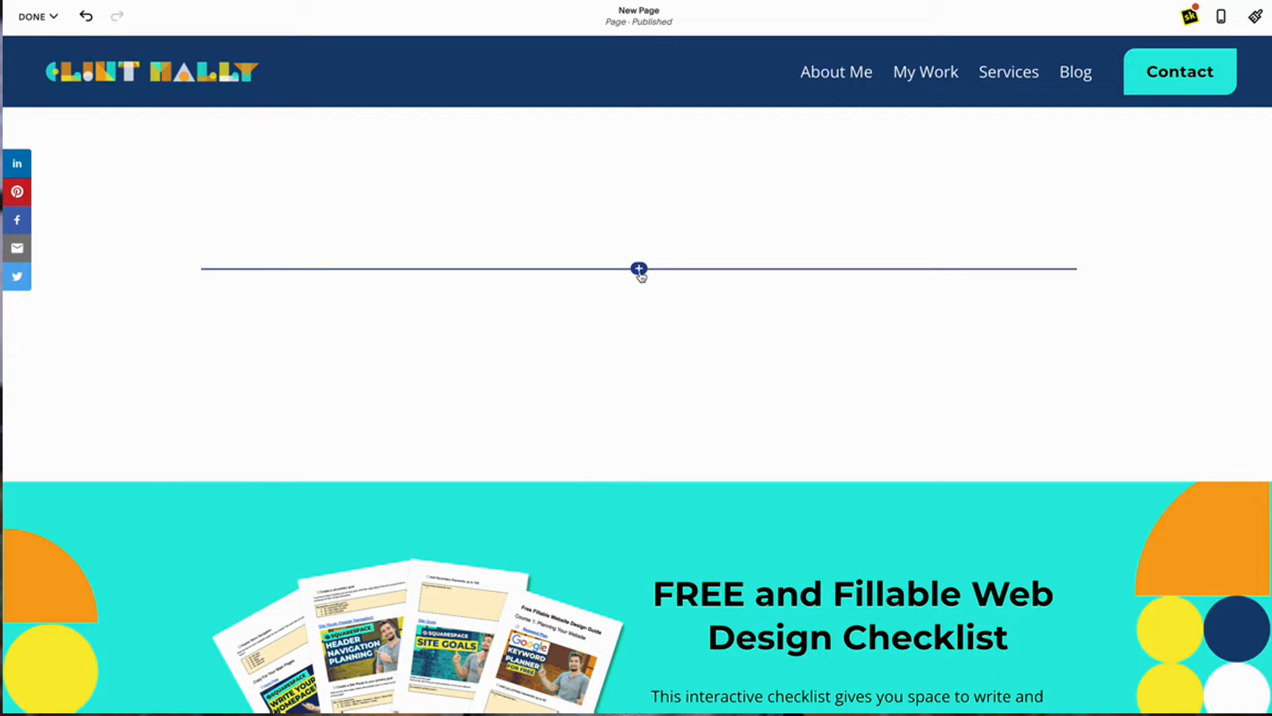
# Add a Summary block to the empty section of the New Page
pyautogui.click(639, 270)
pyautogui.scroll(-1, 1088, 395)
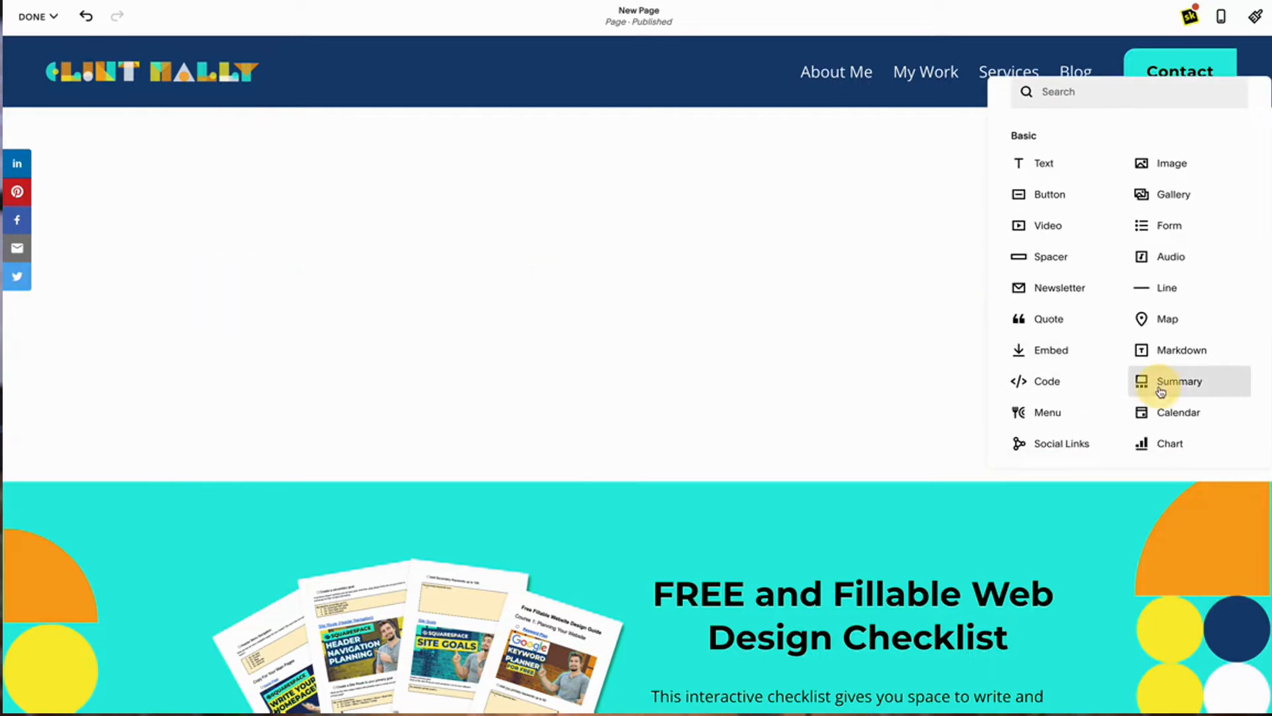
pyautogui.click(1160, 384)
pyautogui.click(1159, 389)
pyautogui.click(1131, 350)
# Examine how the Sandstone Care page presents its leadership team and Colorado locations as collections of items
pyautogui.scroll(-9, 791, 439)
pyautogui.scroll(5, 790, 440)
pyautogui.scroll(3, 790, 439)
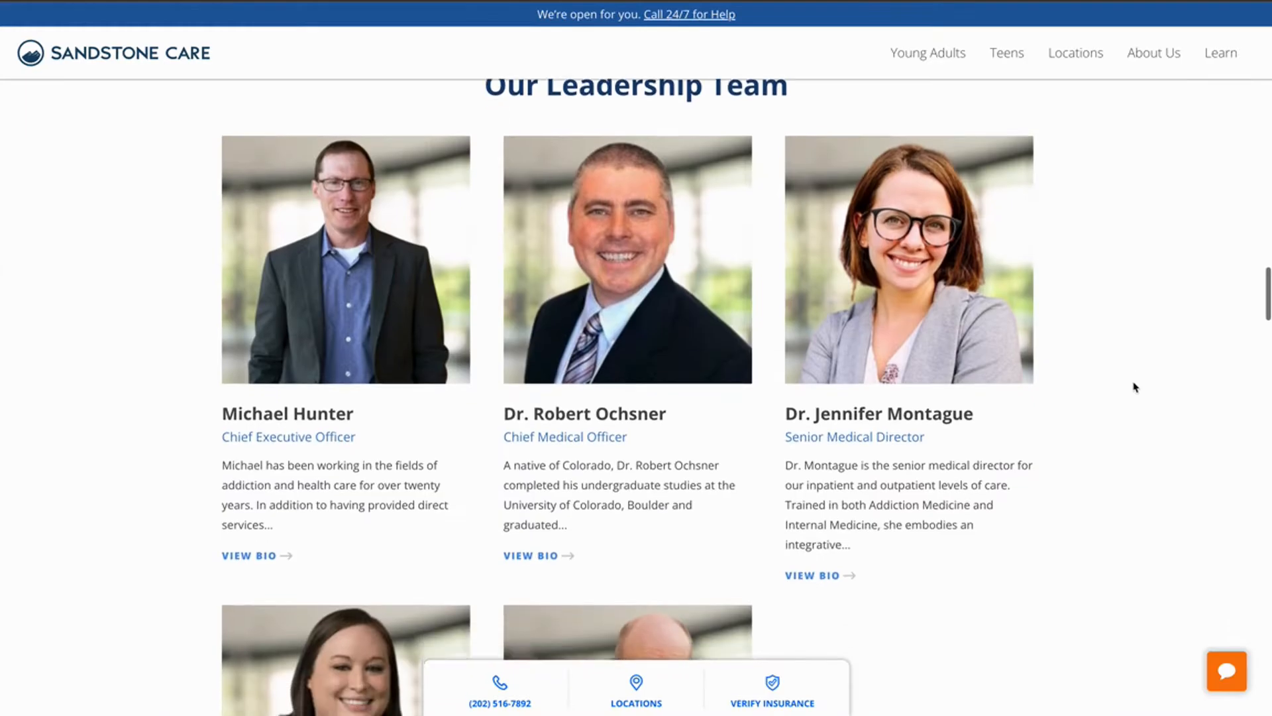
pyautogui.scroll(-3, 1134, 386)
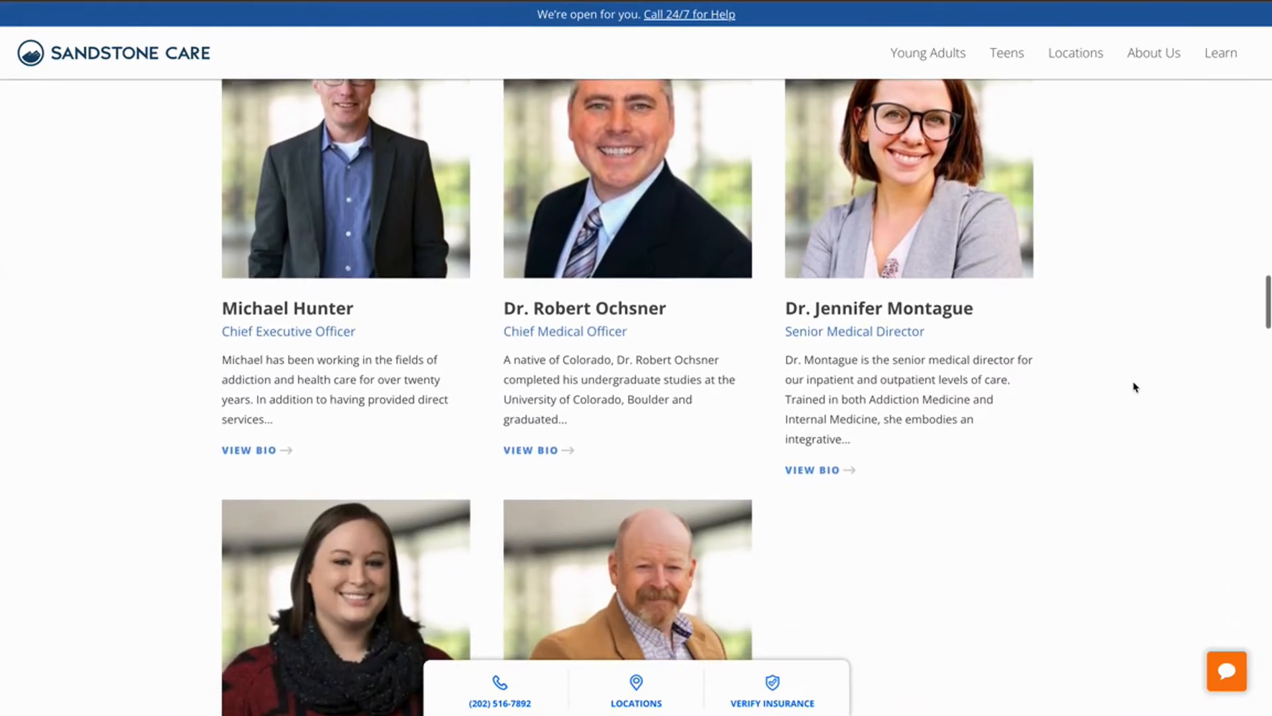
pyautogui.scroll(-4, 1133, 387)
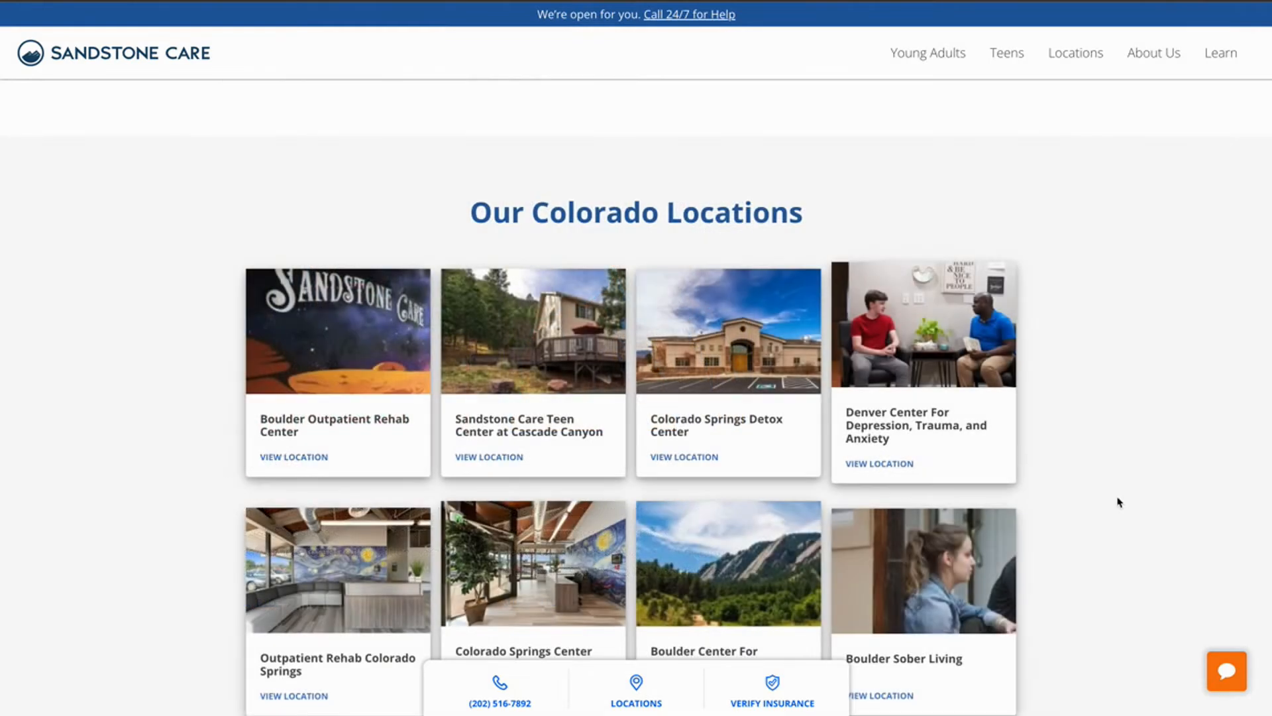
pyautogui.scroll(-2, 1119, 503)
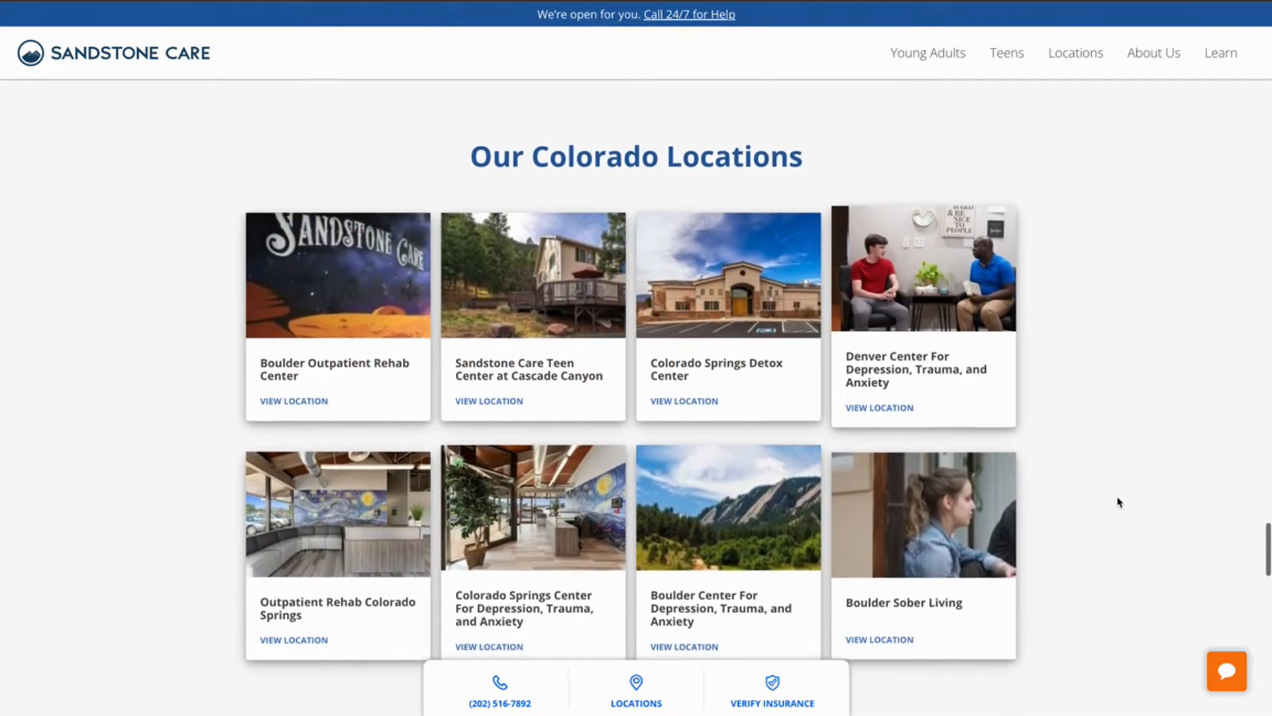
pyautogui.scroll(-2, 1119, 503)
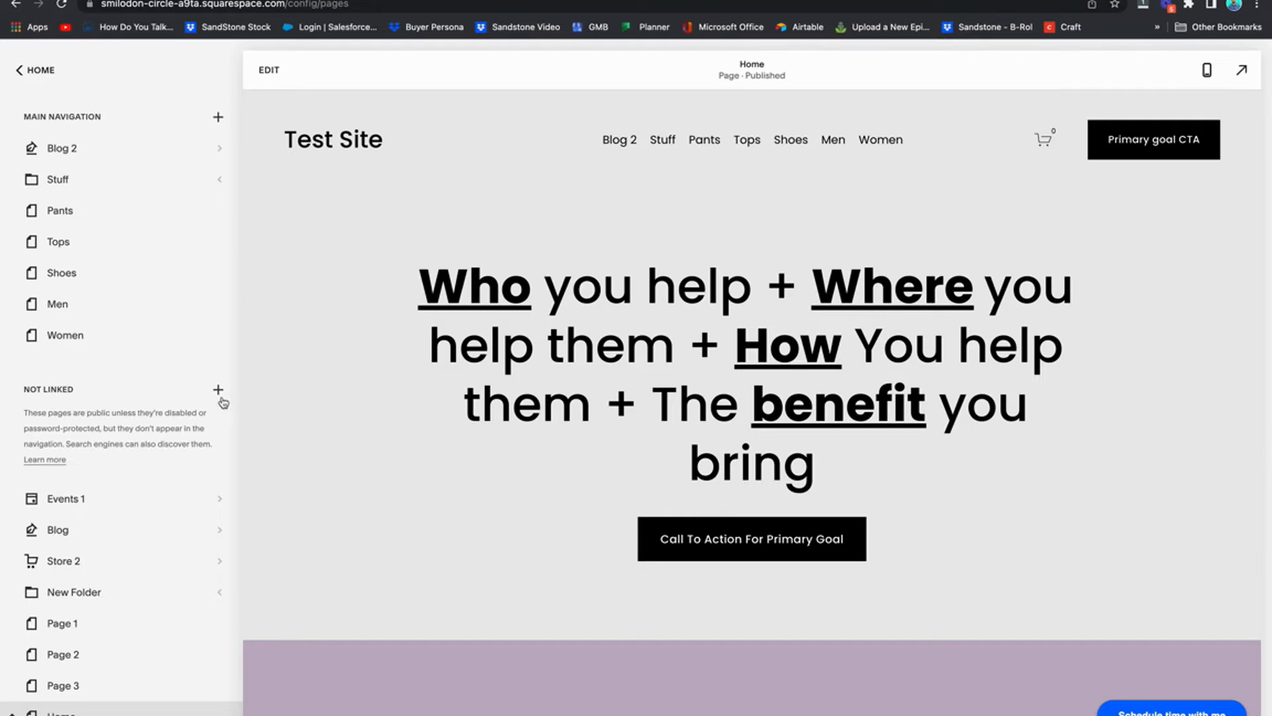
# Create a new store under the unlinked pages using the Store 2 layout and look through its products
pyautogui.click(218, 393)
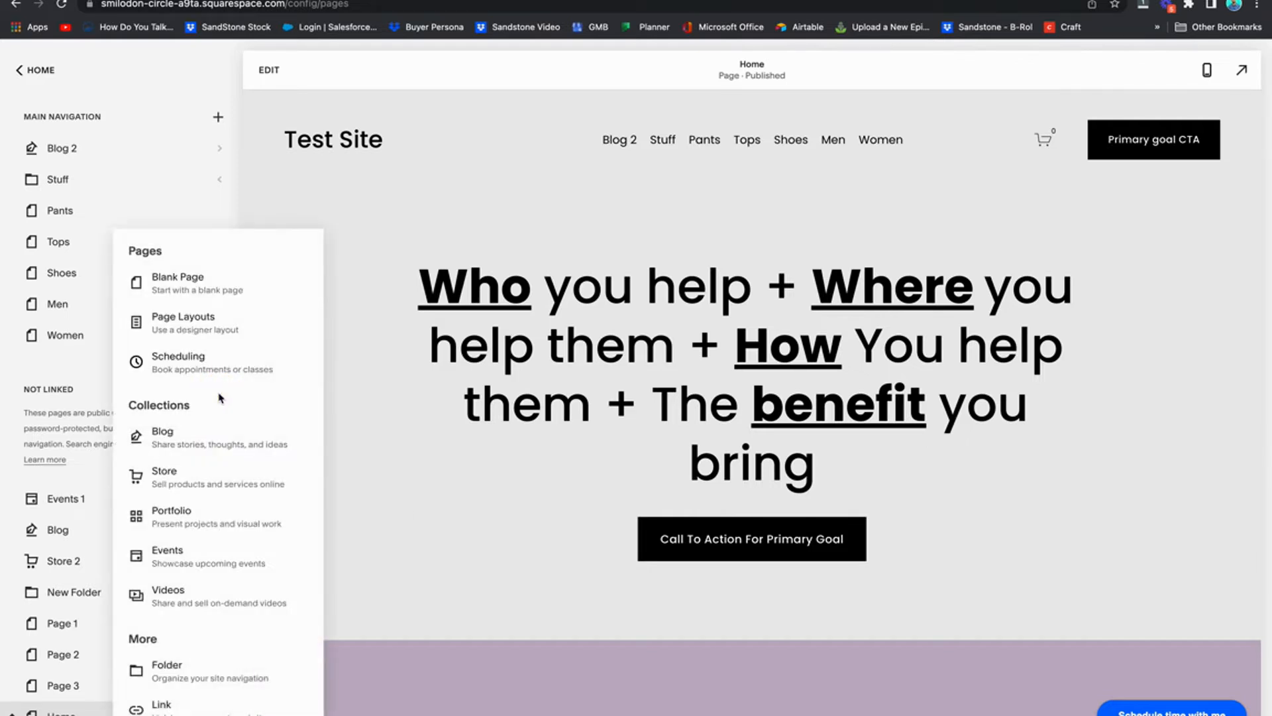
pyautogui.click(199, 480)
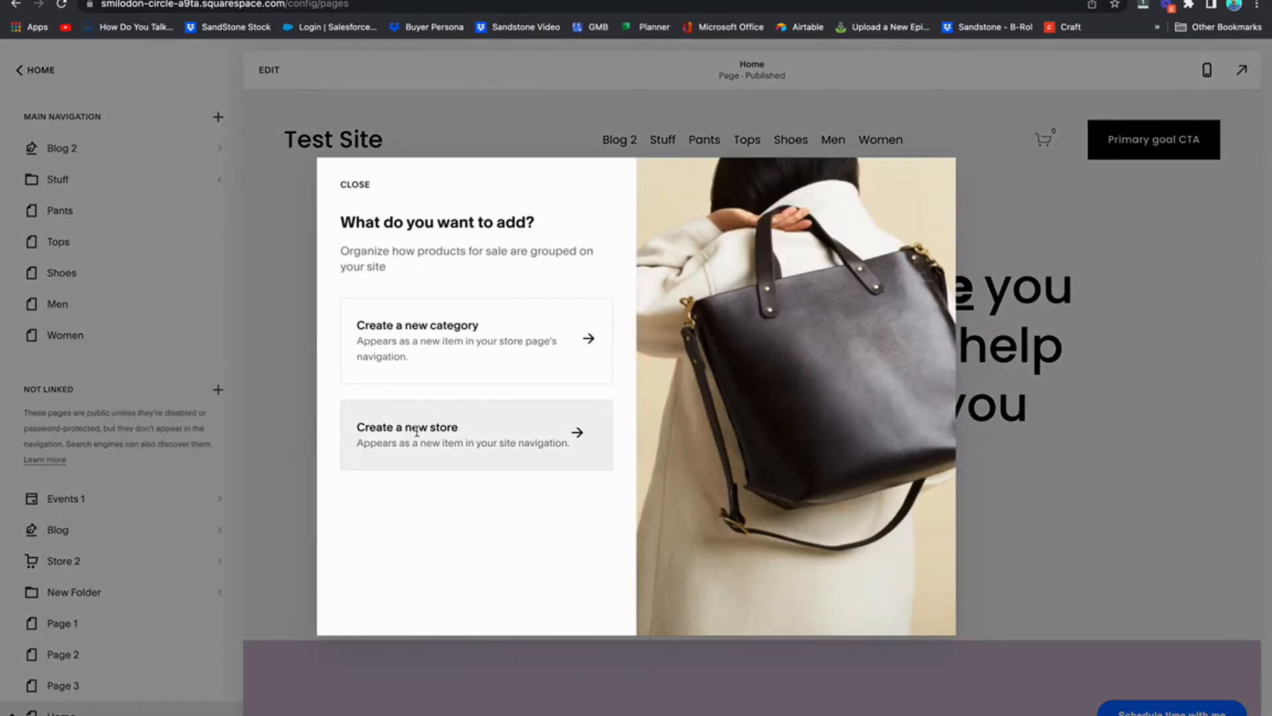
pyautogui.click(419, 436)
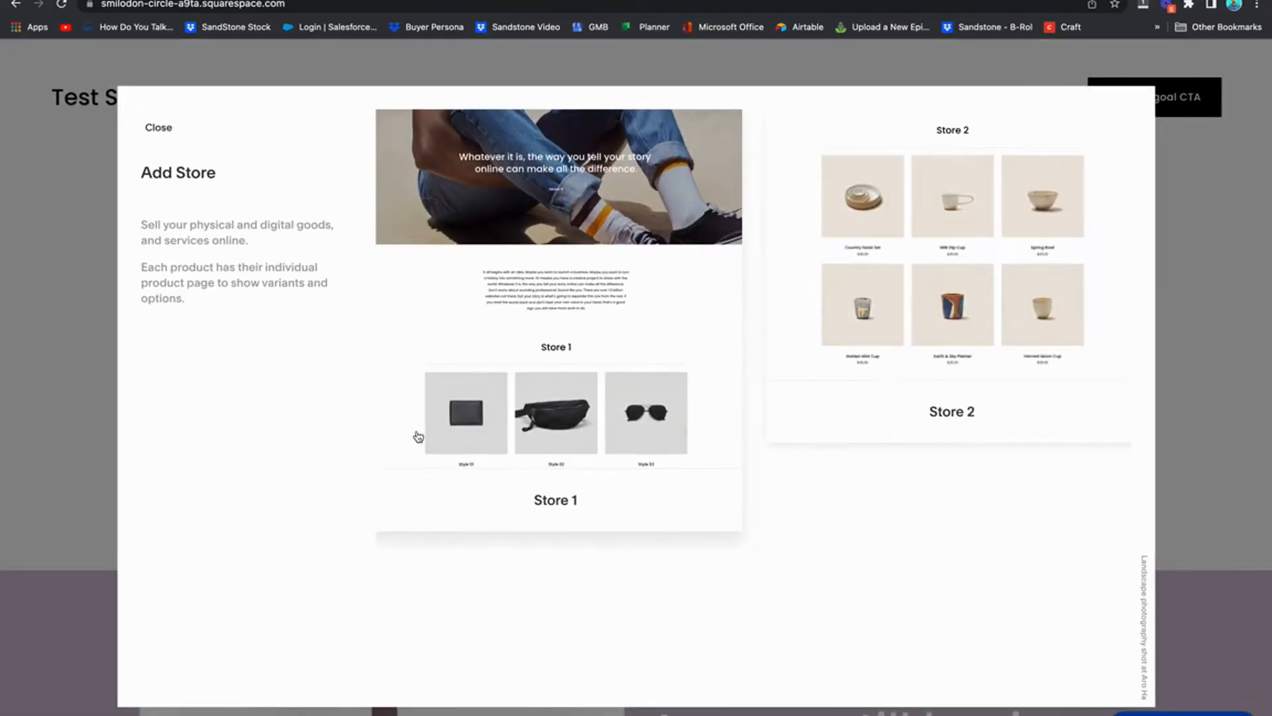
pyautogui.click(832, 272)
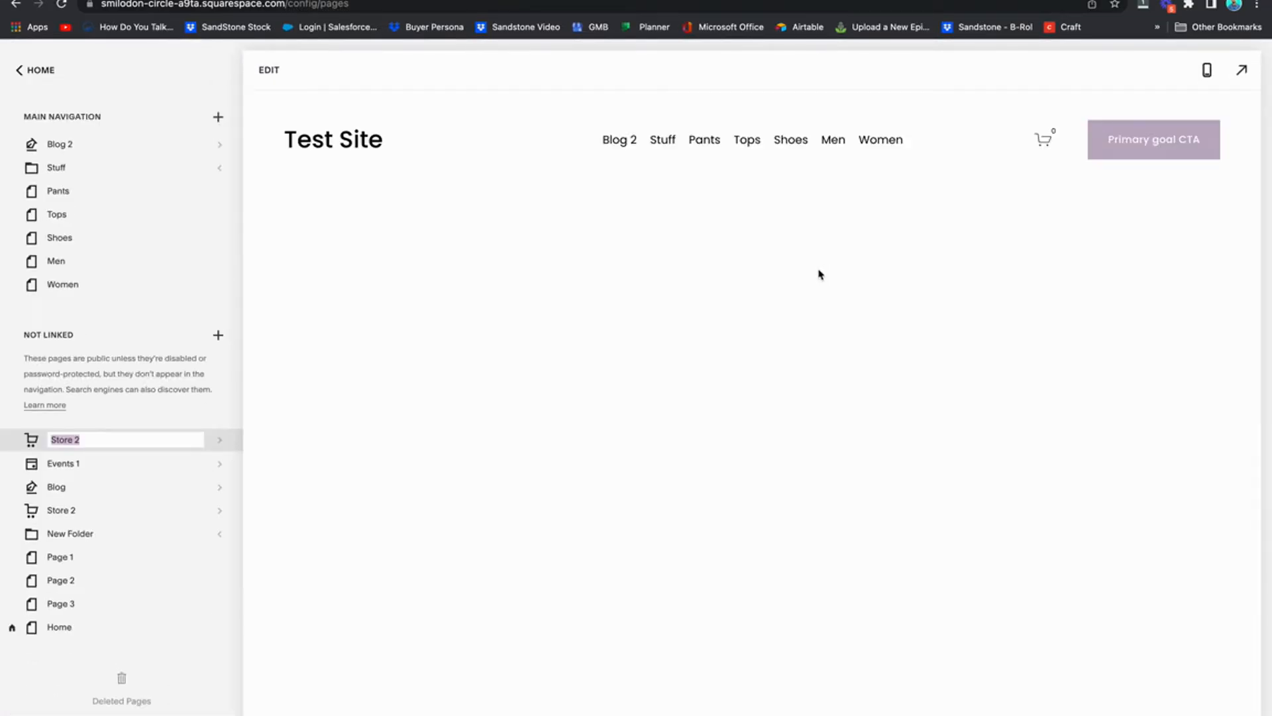
pyautogui.scroll(-5, 598, 463)
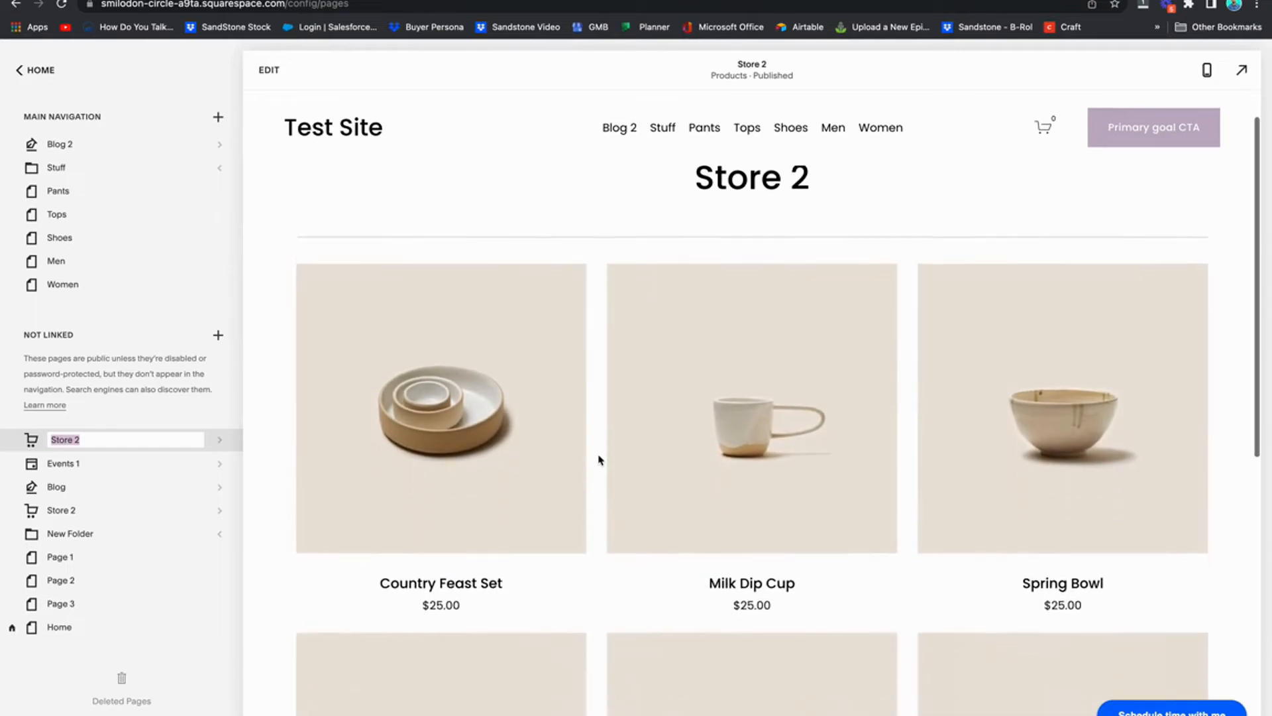
pyautogui.scroll(-2, 598, 460)
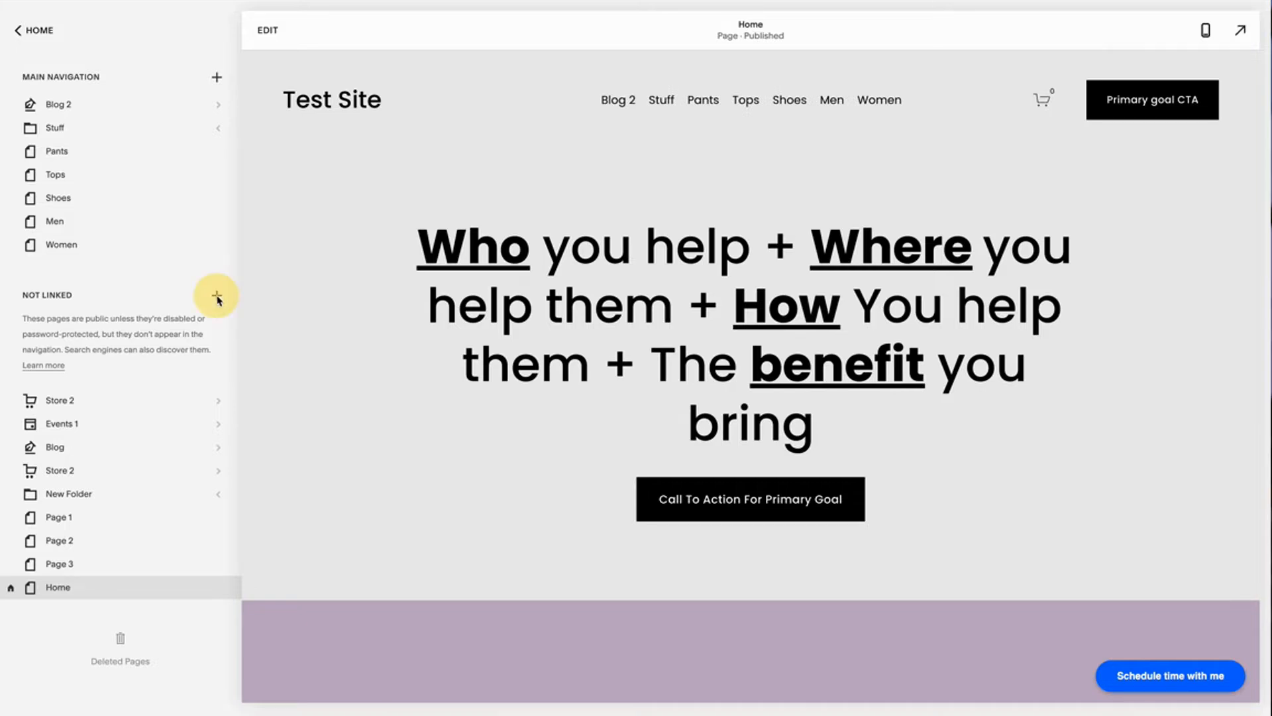
# Add a portfolio page with the Portfolio 2 layout to the unlinked pages and open its Project One
pyautogui.click(217, 295)
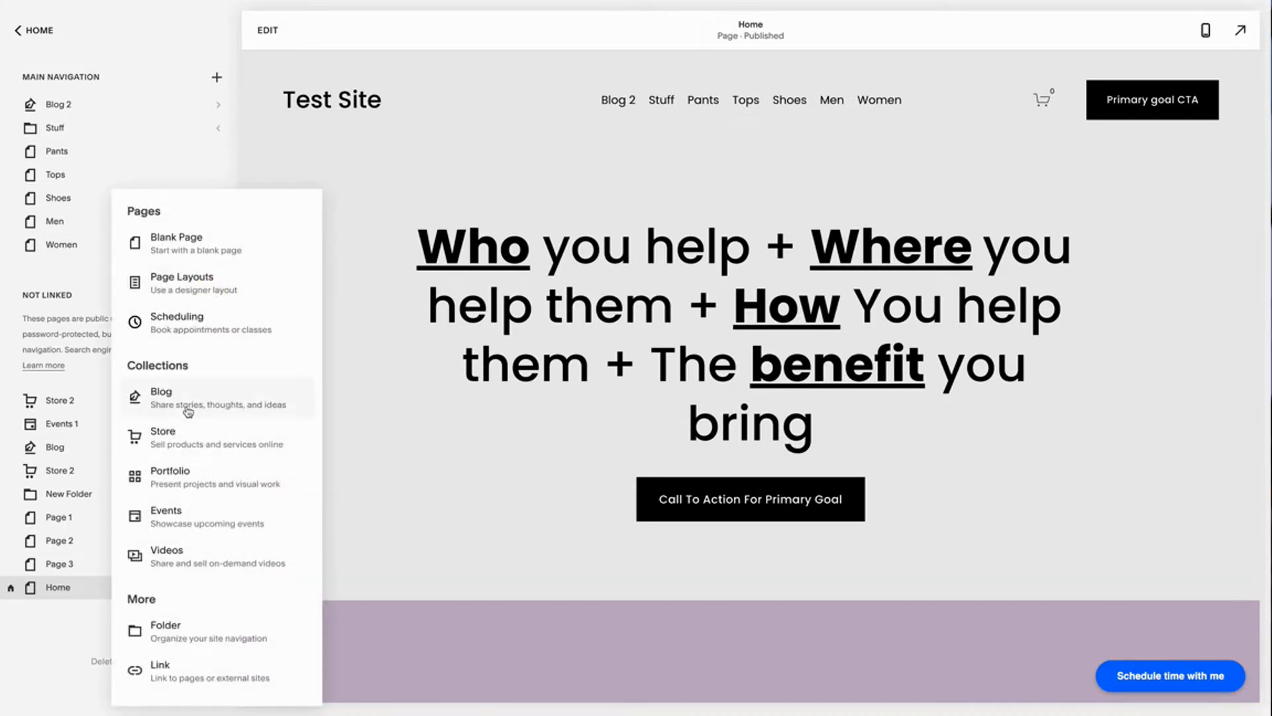
pyautogui.click(177, 476)
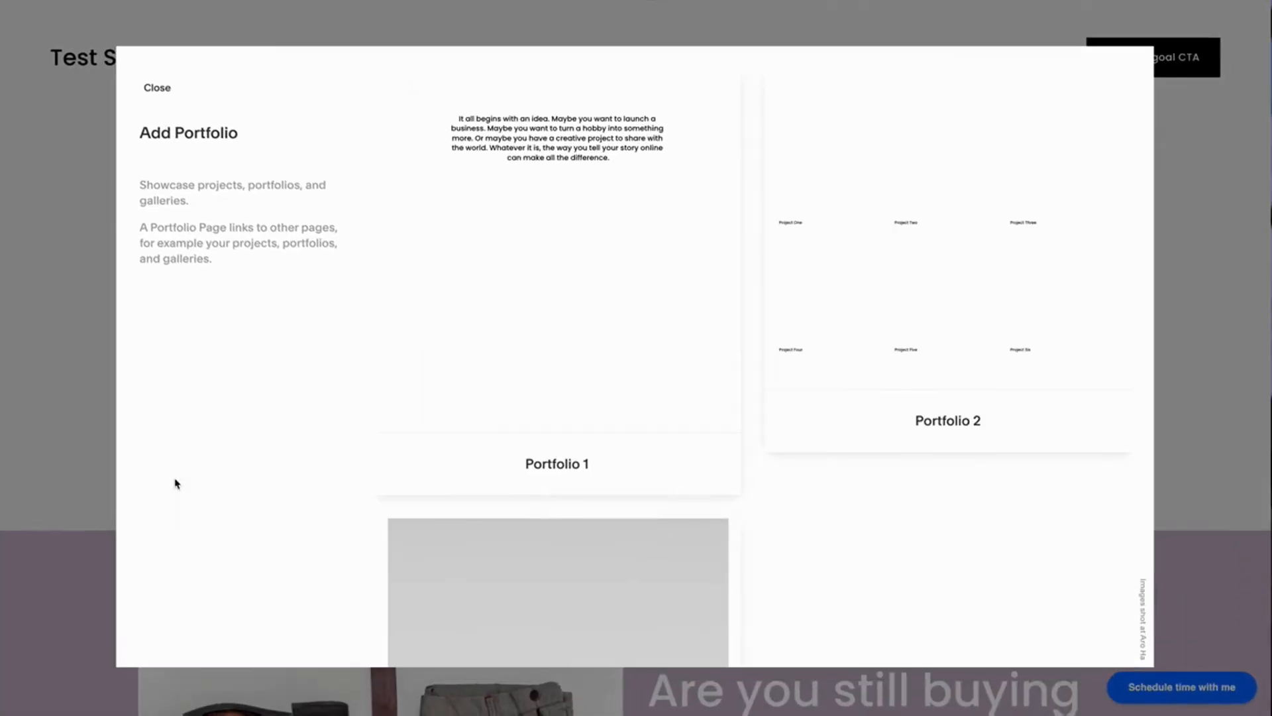
pyautogui.click(833, 284)
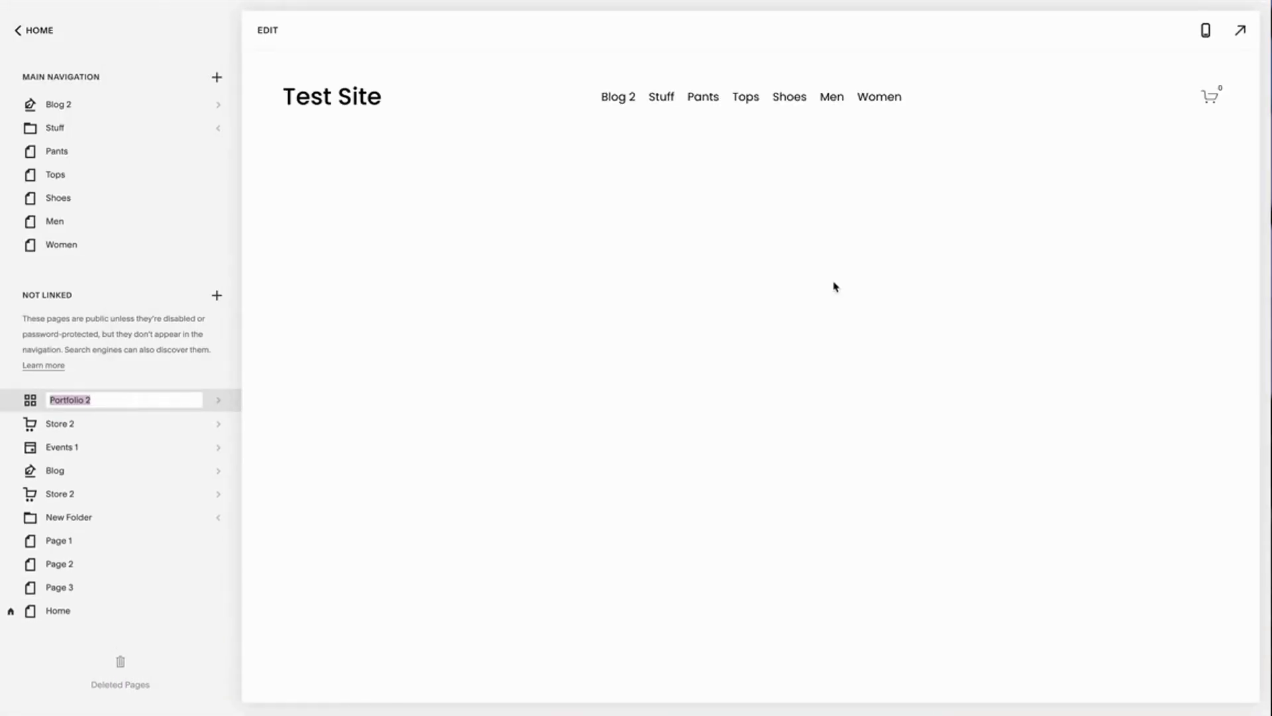
pyautogui.scroll(-6, 737, 459)
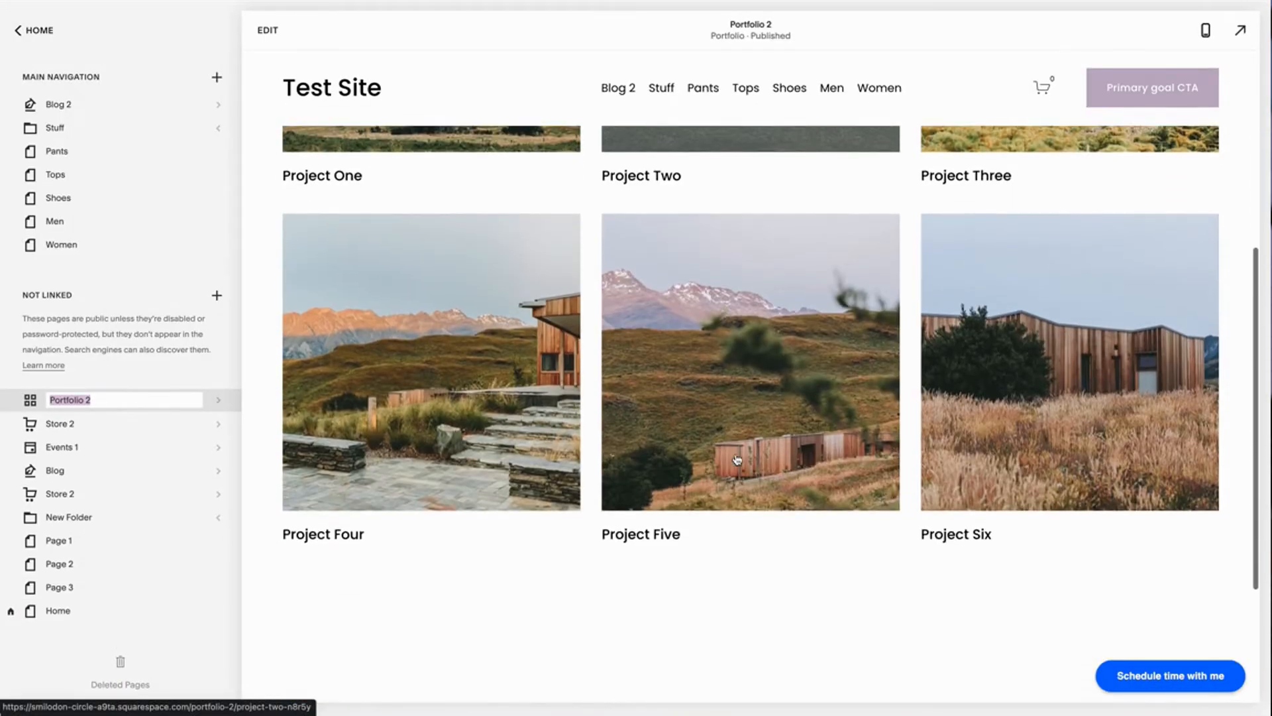
pyautogui.scroll(1, 737, 460)
pyautogui.scroll(5, 737, 459)
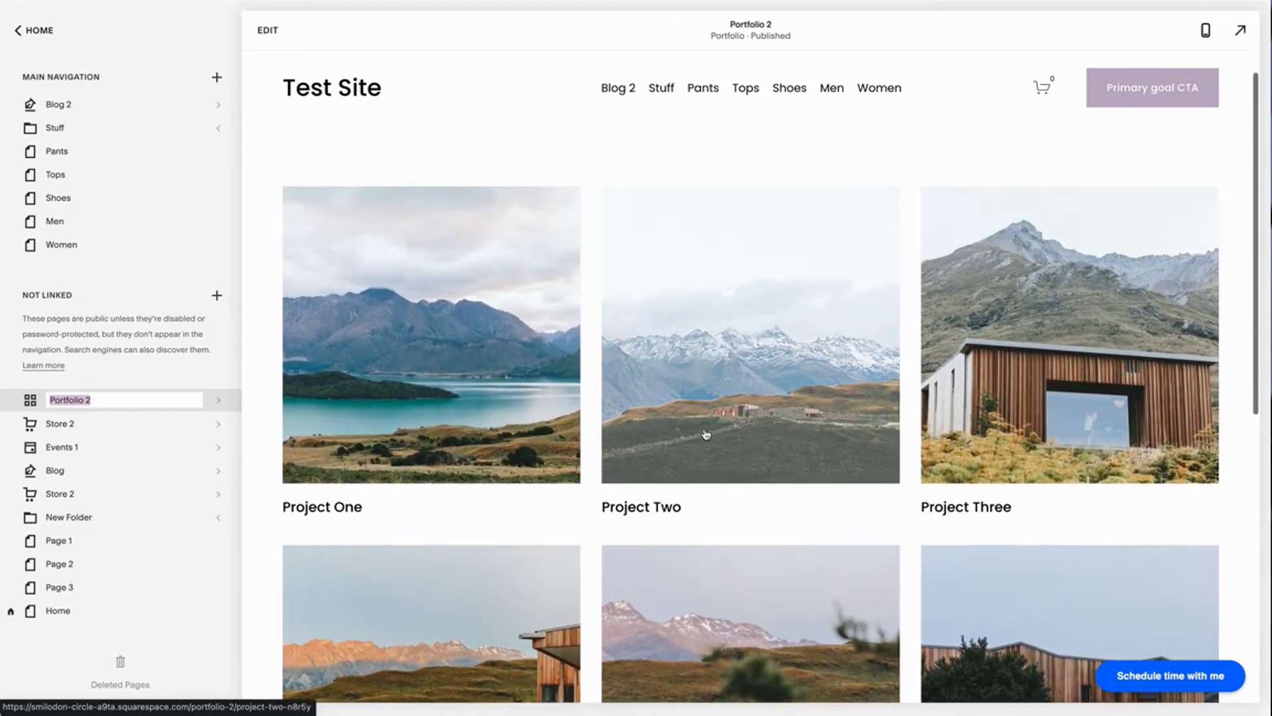
pyautogui.click(519, 371)
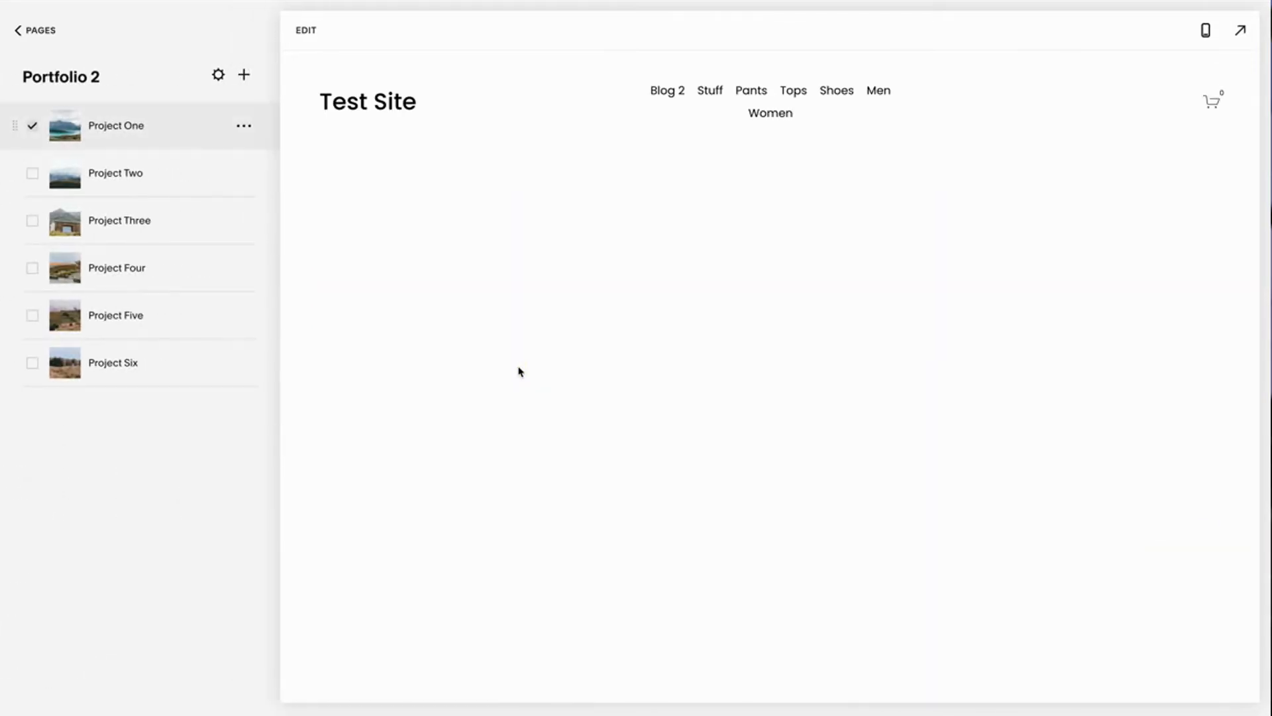
# Look through the images of Project One and open Project Two in the Portfolio 2 collection
pyautogui.scroll(-10, 573, 414)
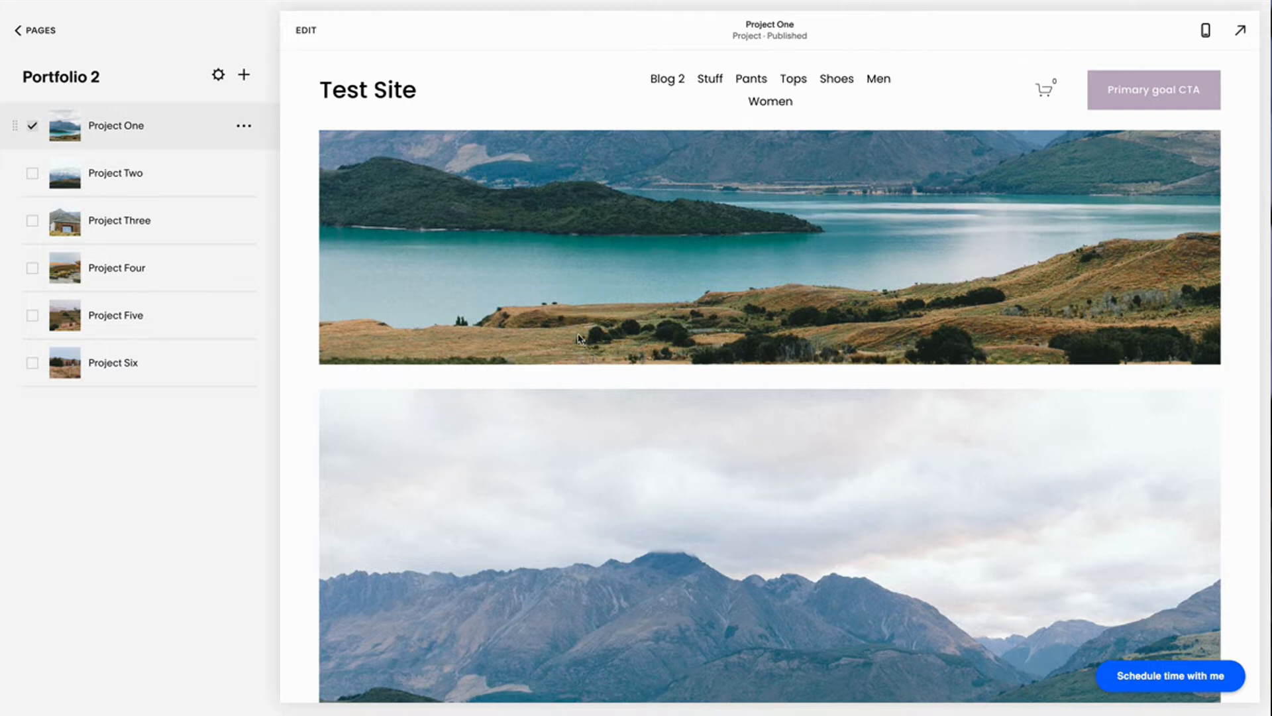
pyautogui.scroll(-10, 578, 338)
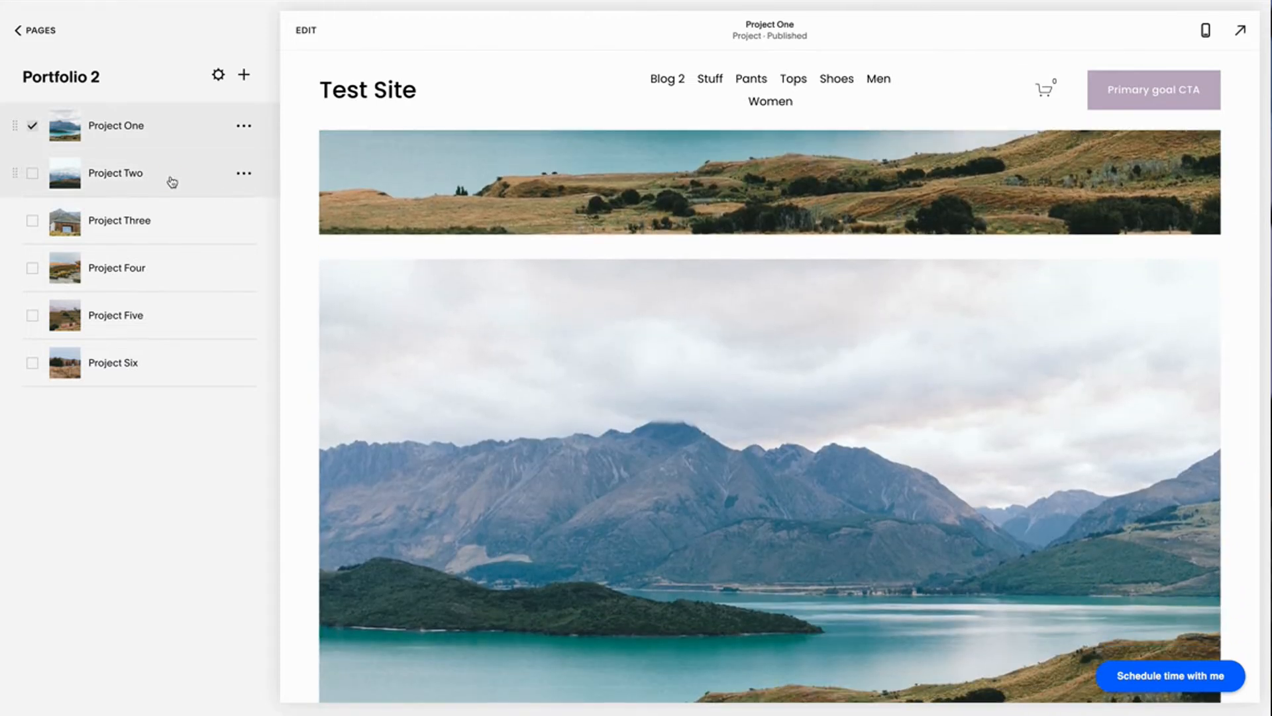
pyautogui.click(172, 182)
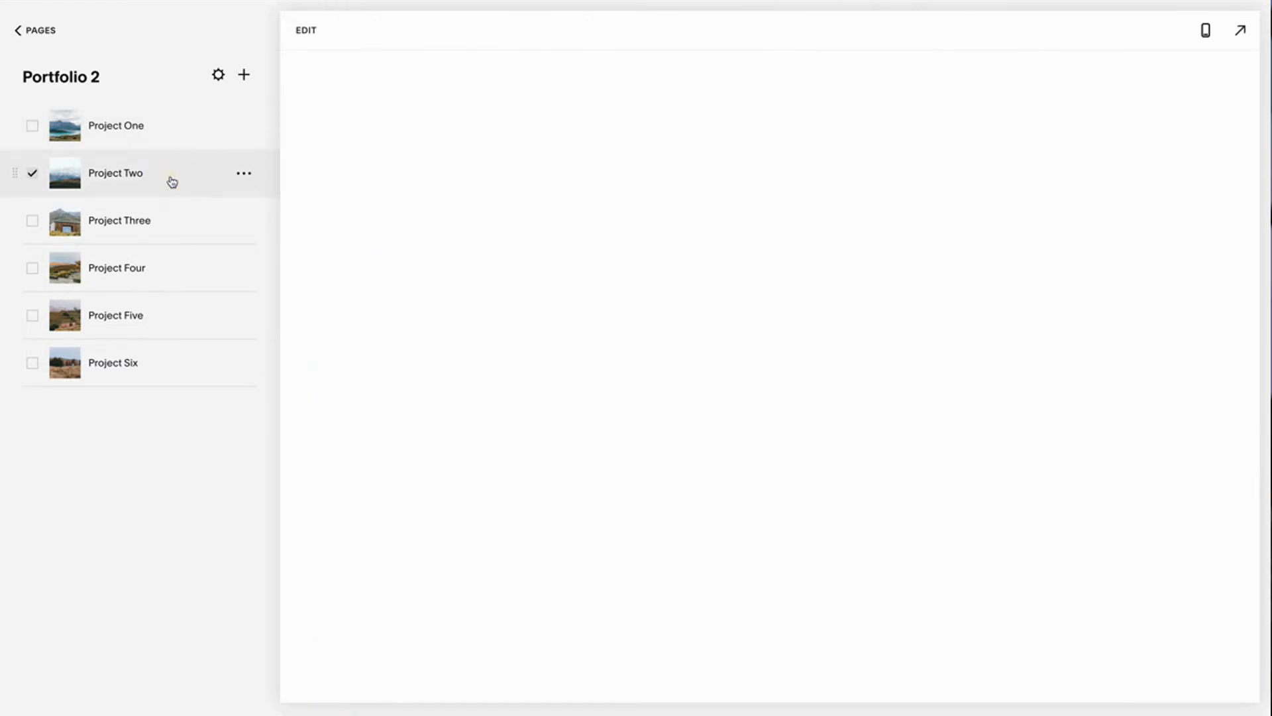
pyautogui.scroll(-10, 516, 375)
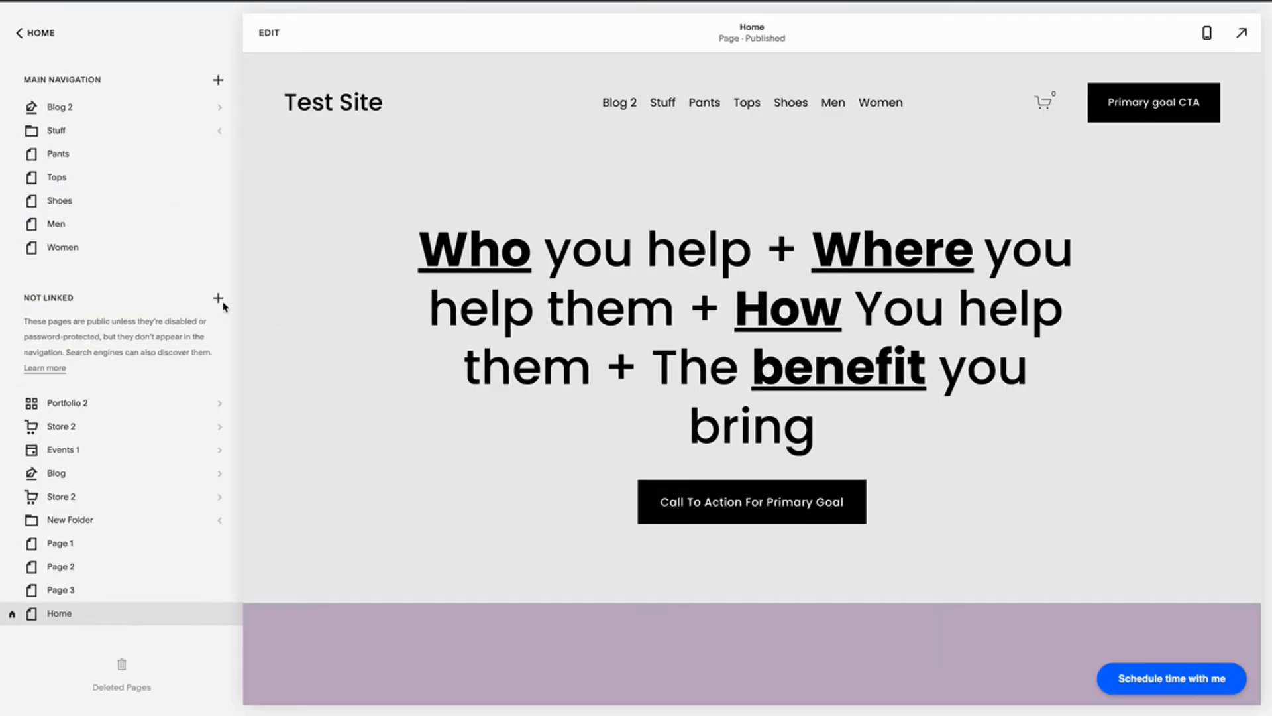
# Open the unlinked Events 1 collection and look through its upcoming events
pyautogui.click(219, 299)
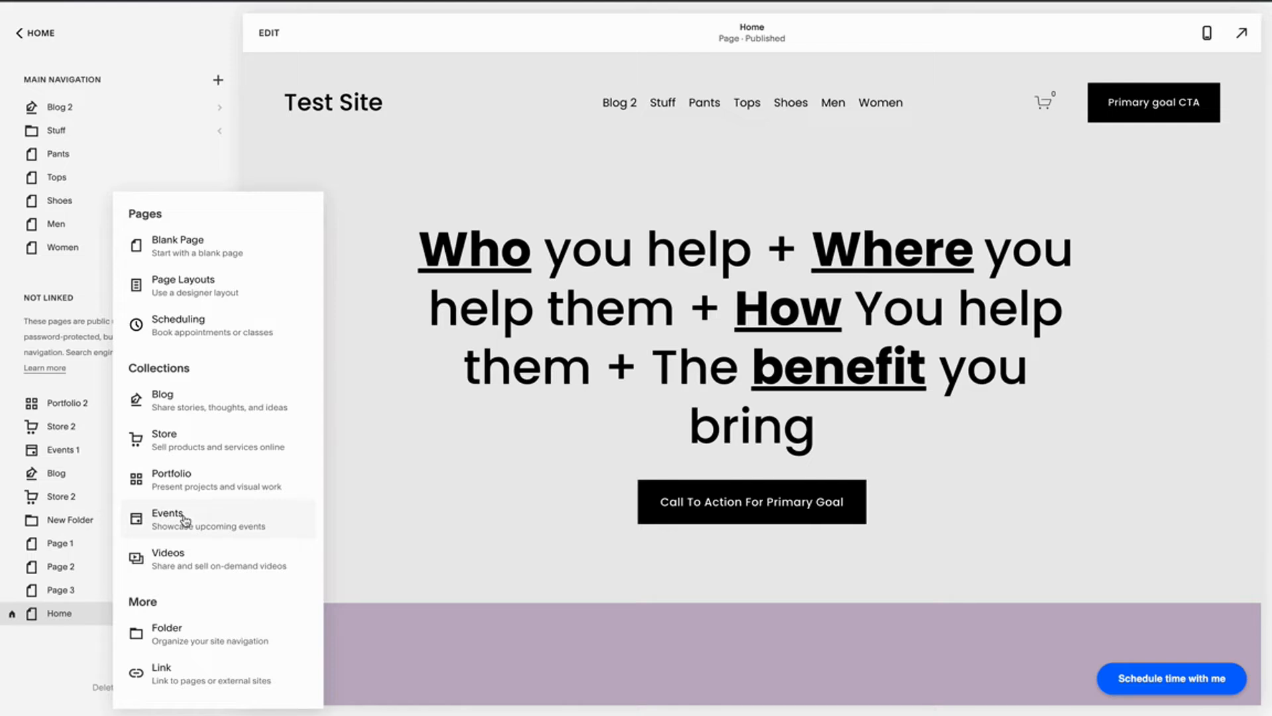
pyautogui.click(359, 487)
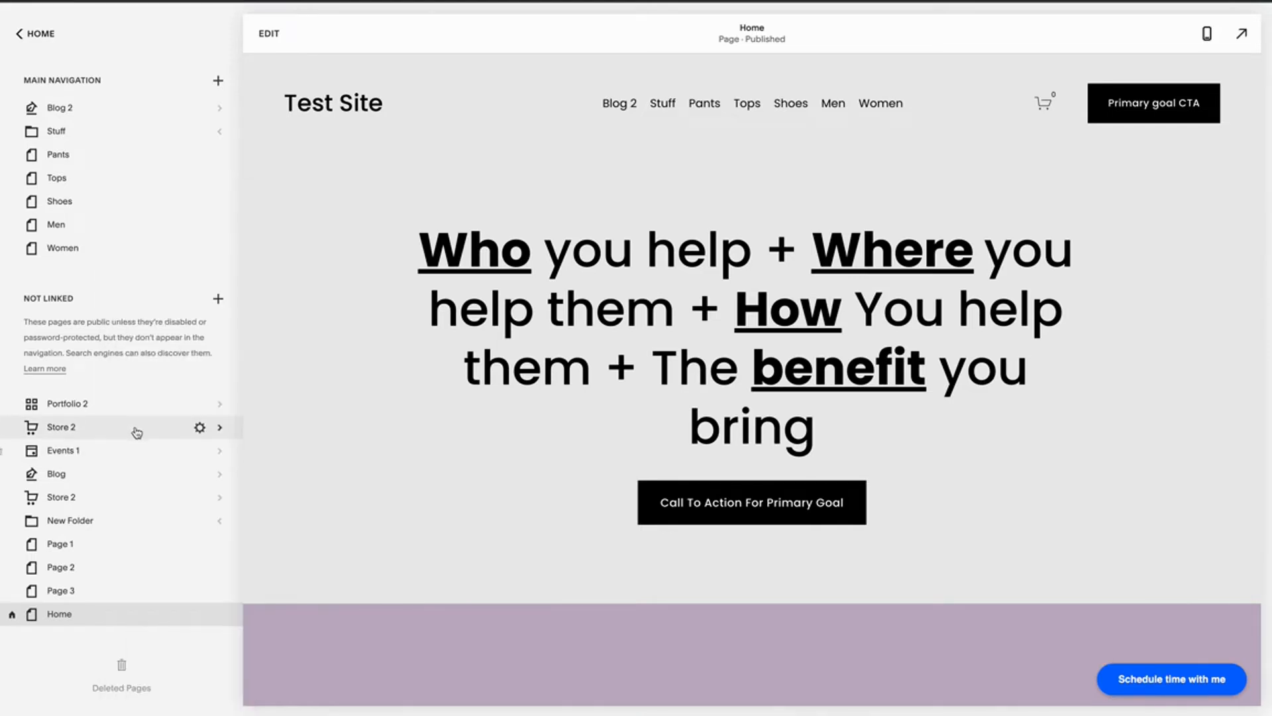
pyautogui.click(122, 450)
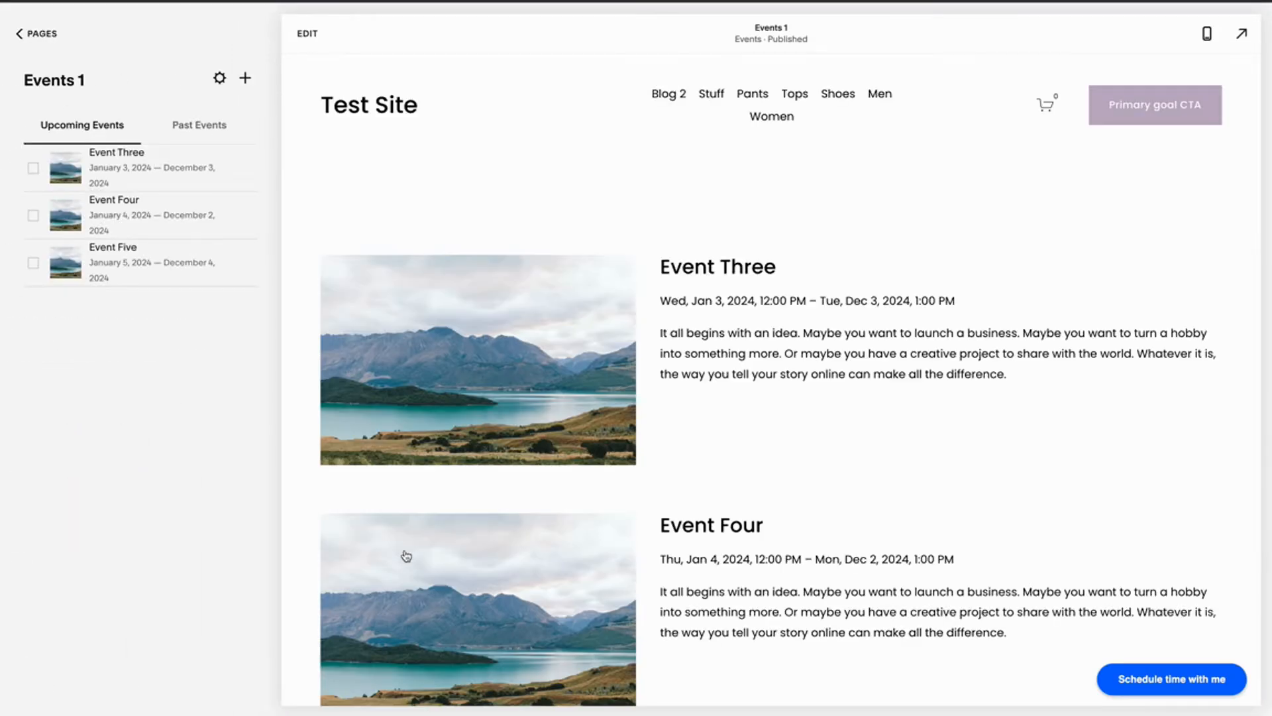
pyautogui.scroll(-4, 408, 562)
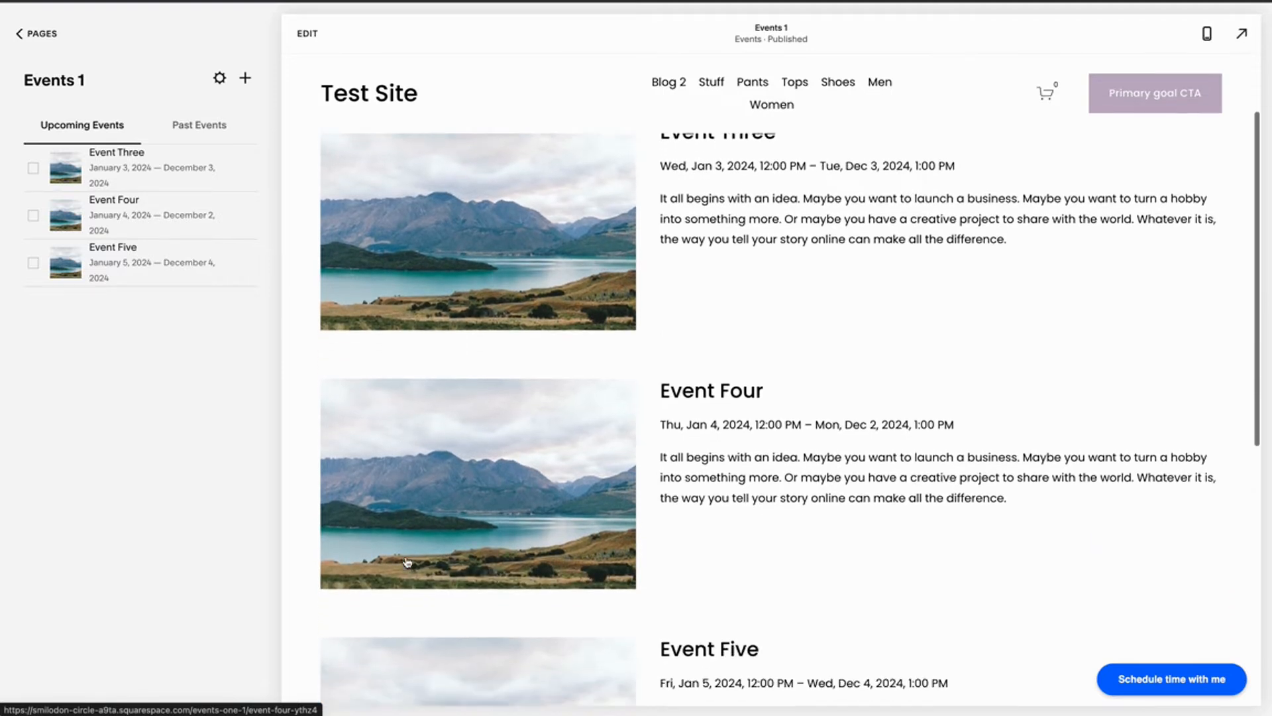
pyautogui.scroll(-3, 407, 562)
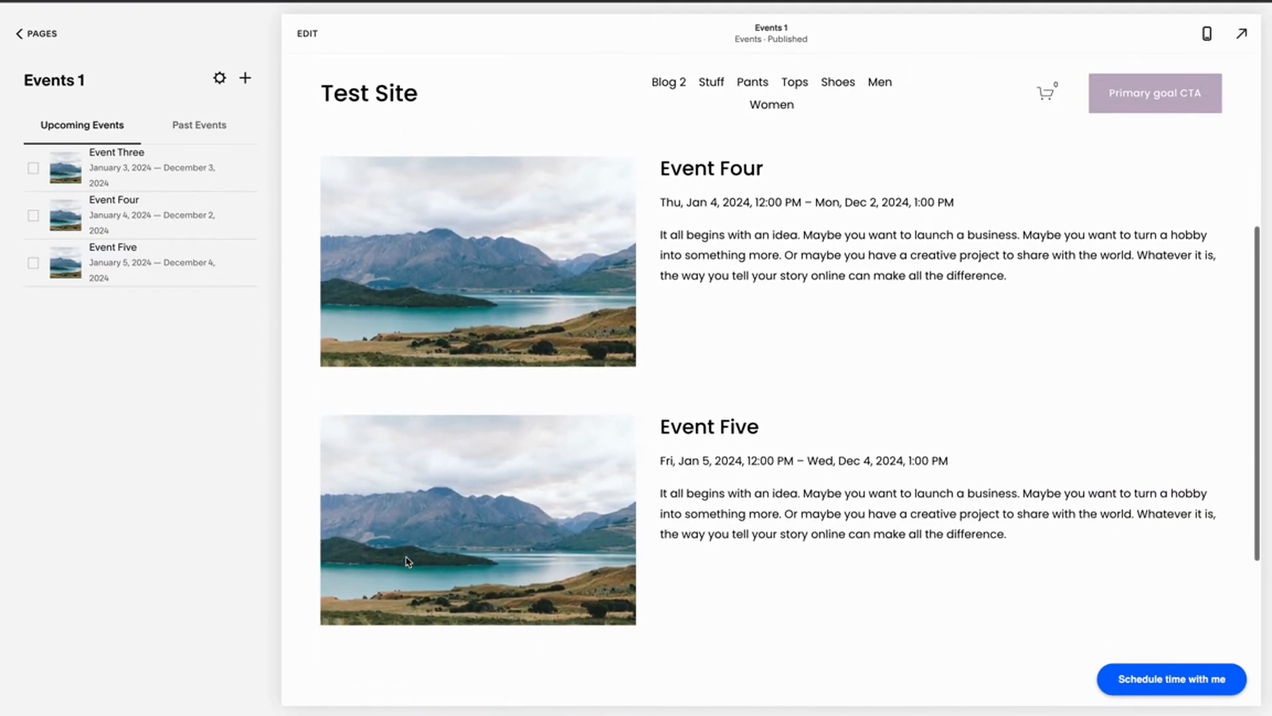
pyautogui.scroll(1, 407, 562)
pyautogui.scroll(3, 407, 562)
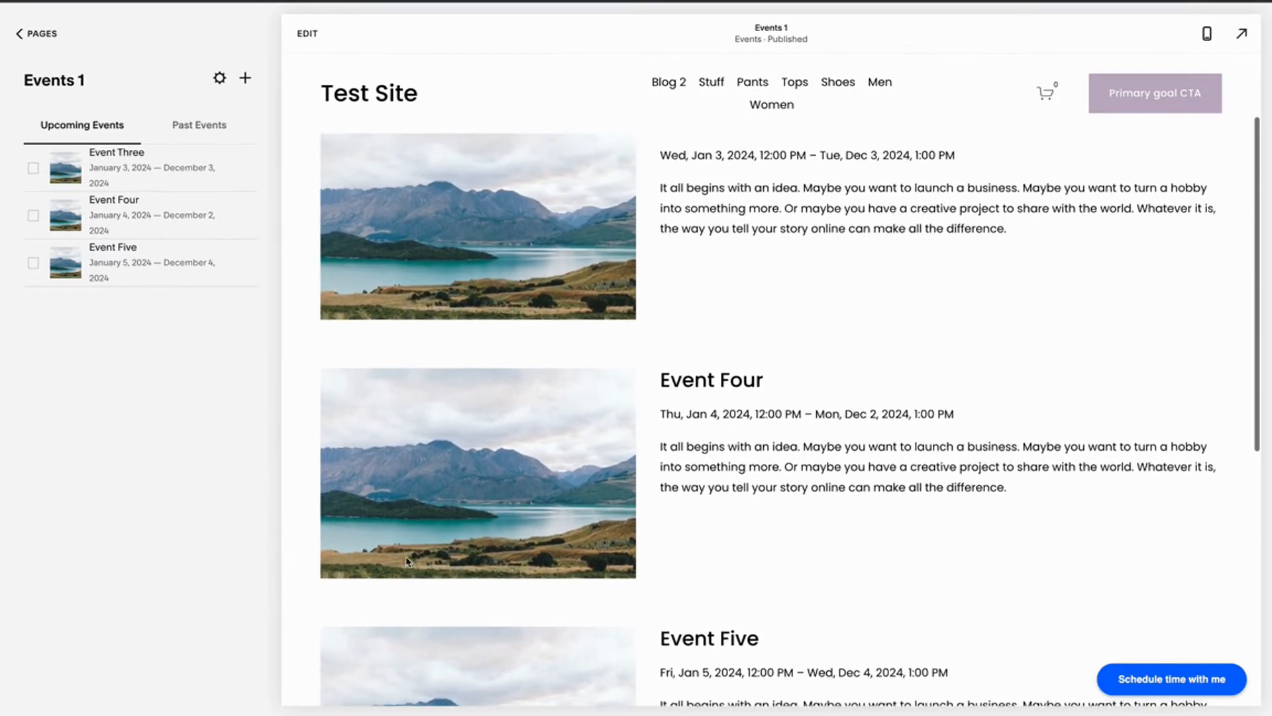
pyautogui.scroll(1, 407, 562)
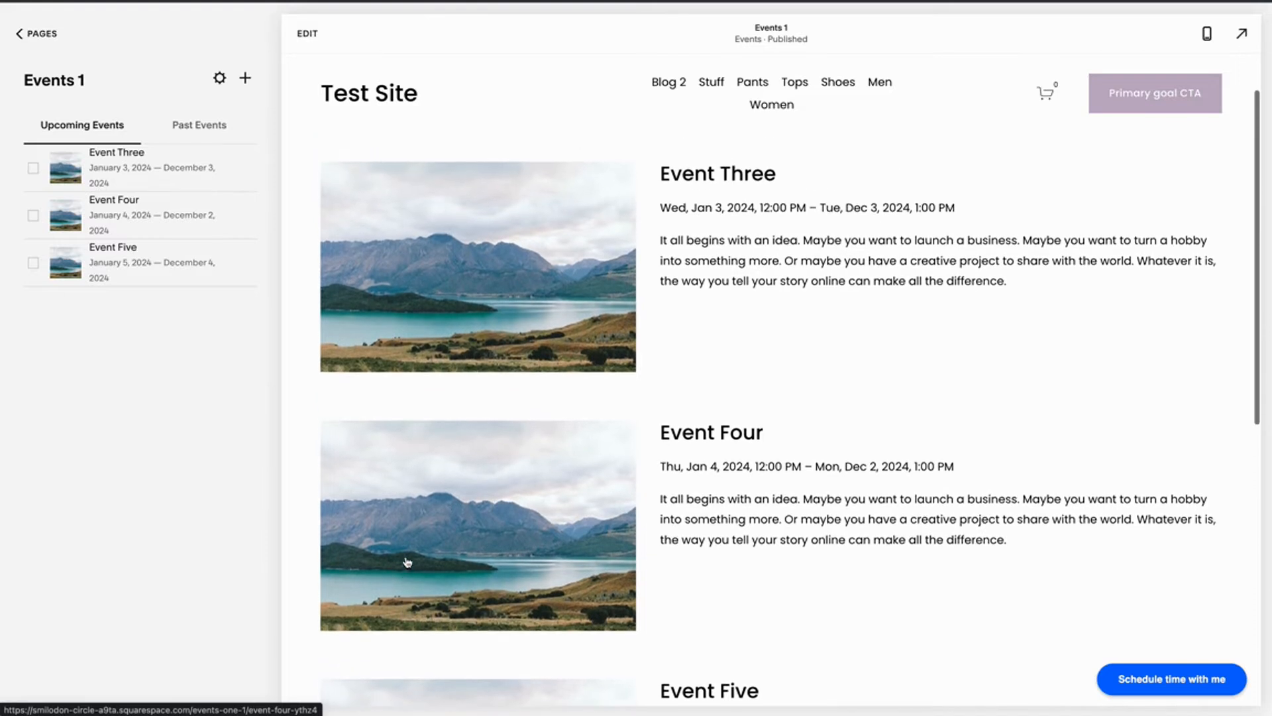
# Create an event titled "New Event" in the Events 1 collection and save it
pyautogui.click(246, 79)
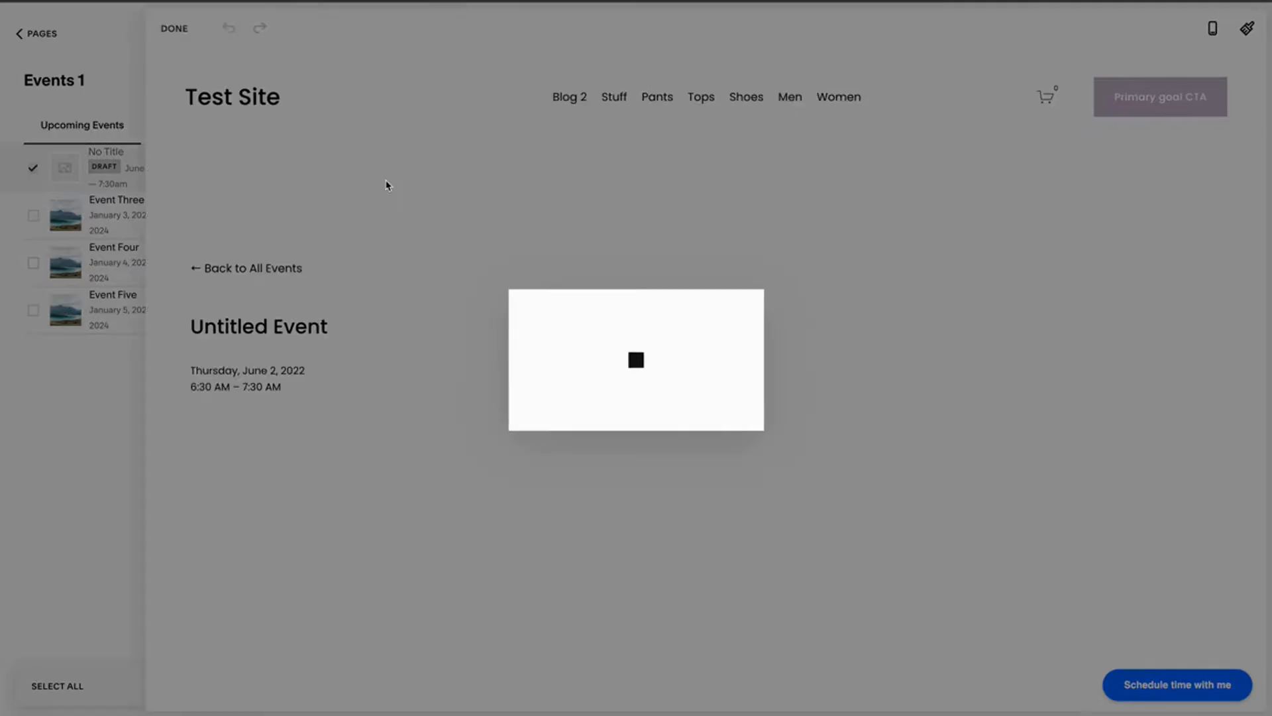
pyautogui.click(631, 271)
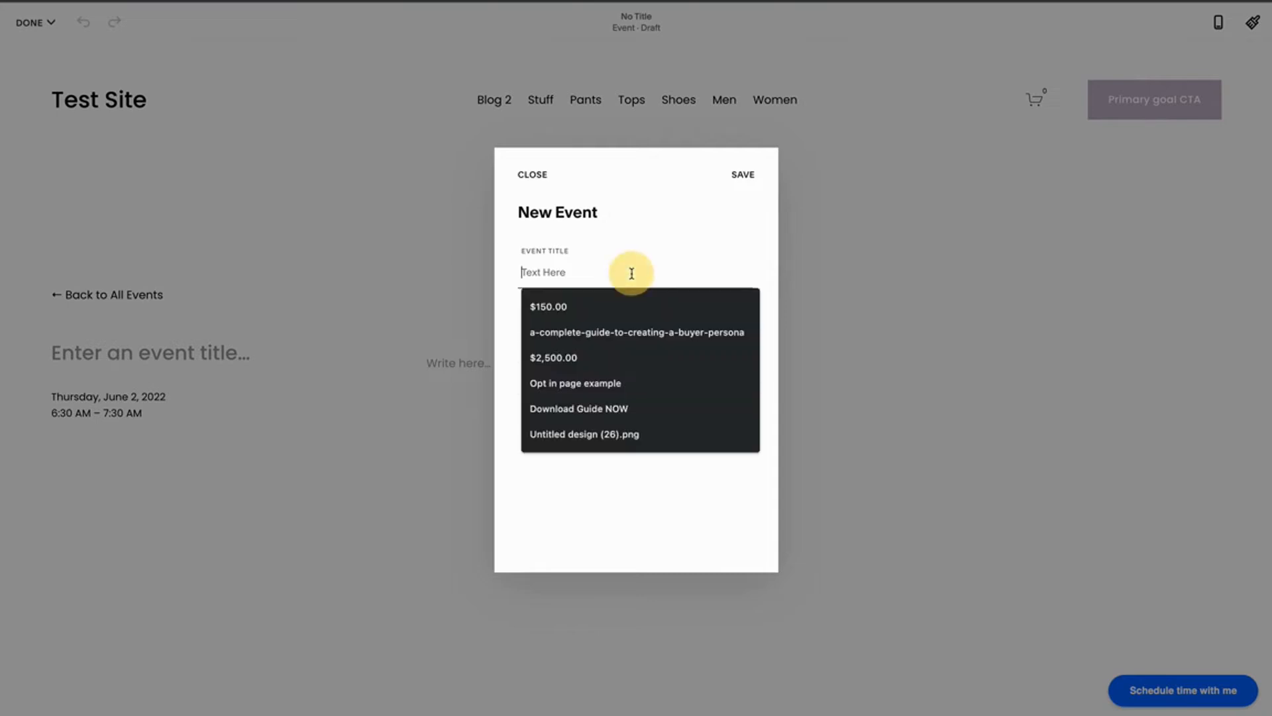
pyautogui.write('New Event')
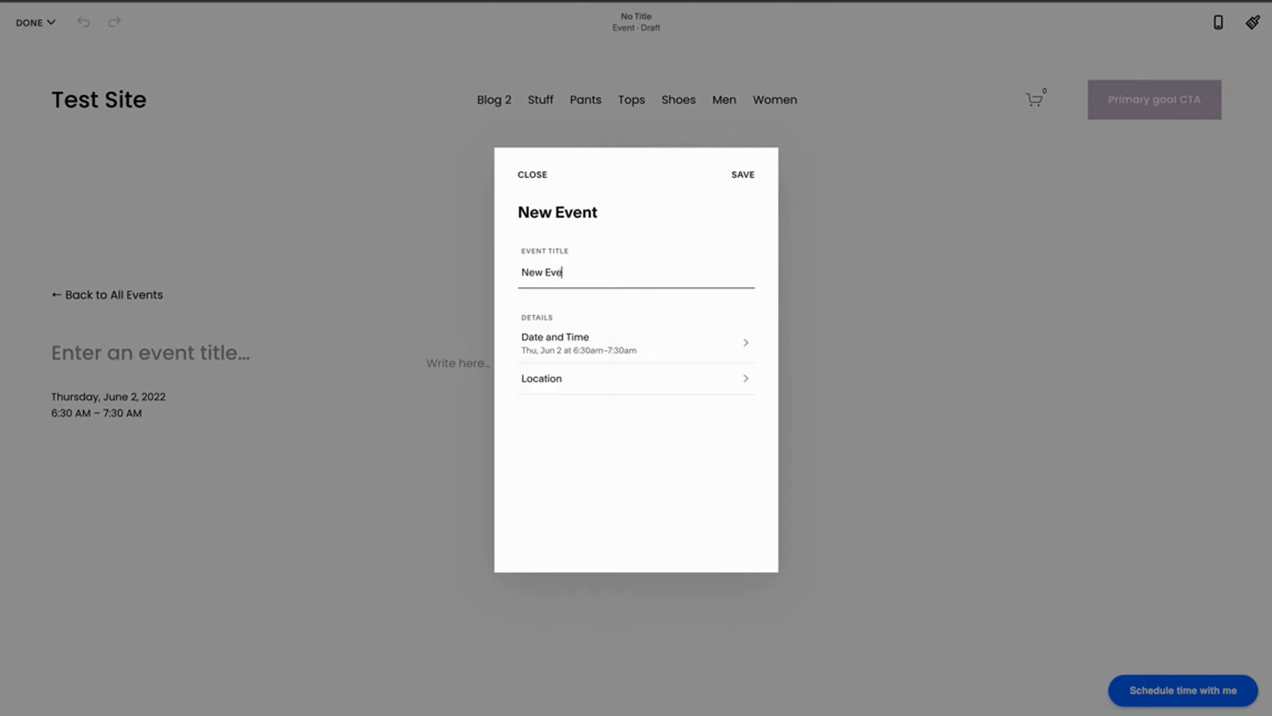
pyautogui.click(743, 175)
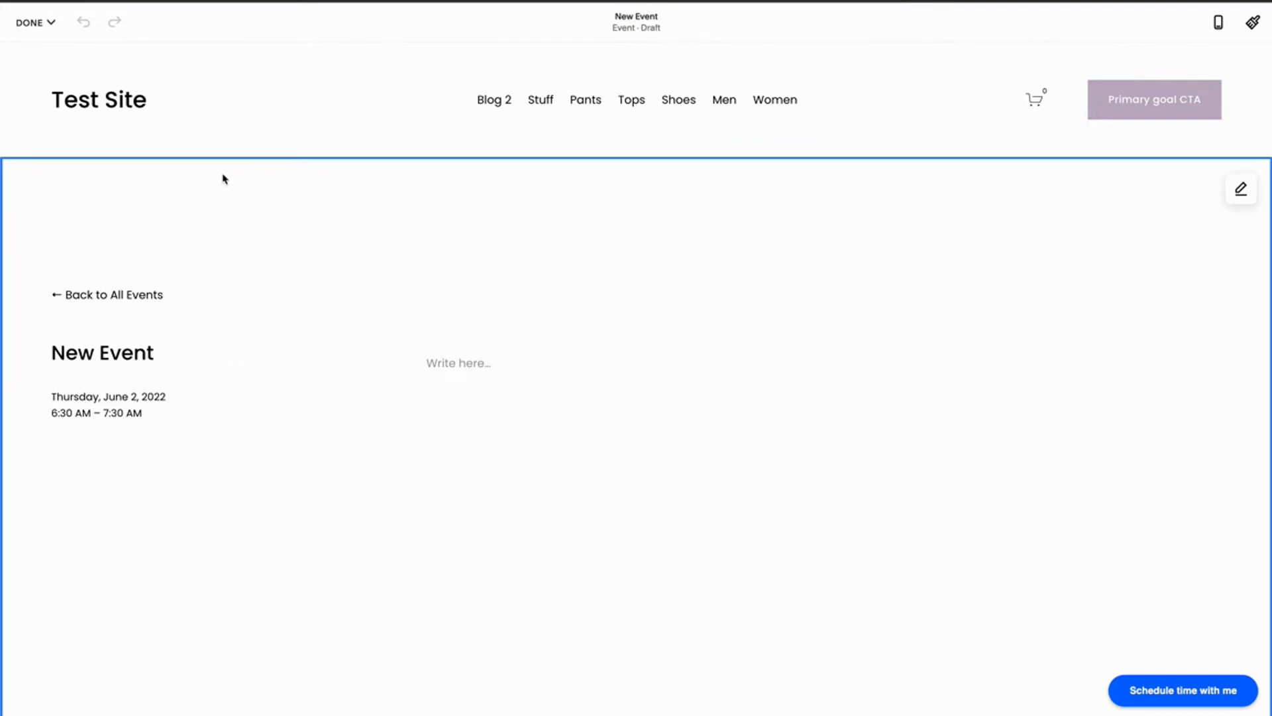
# Schedule the New Event draft for publication on June 14, 2022
pyautogui.click(33, 22)
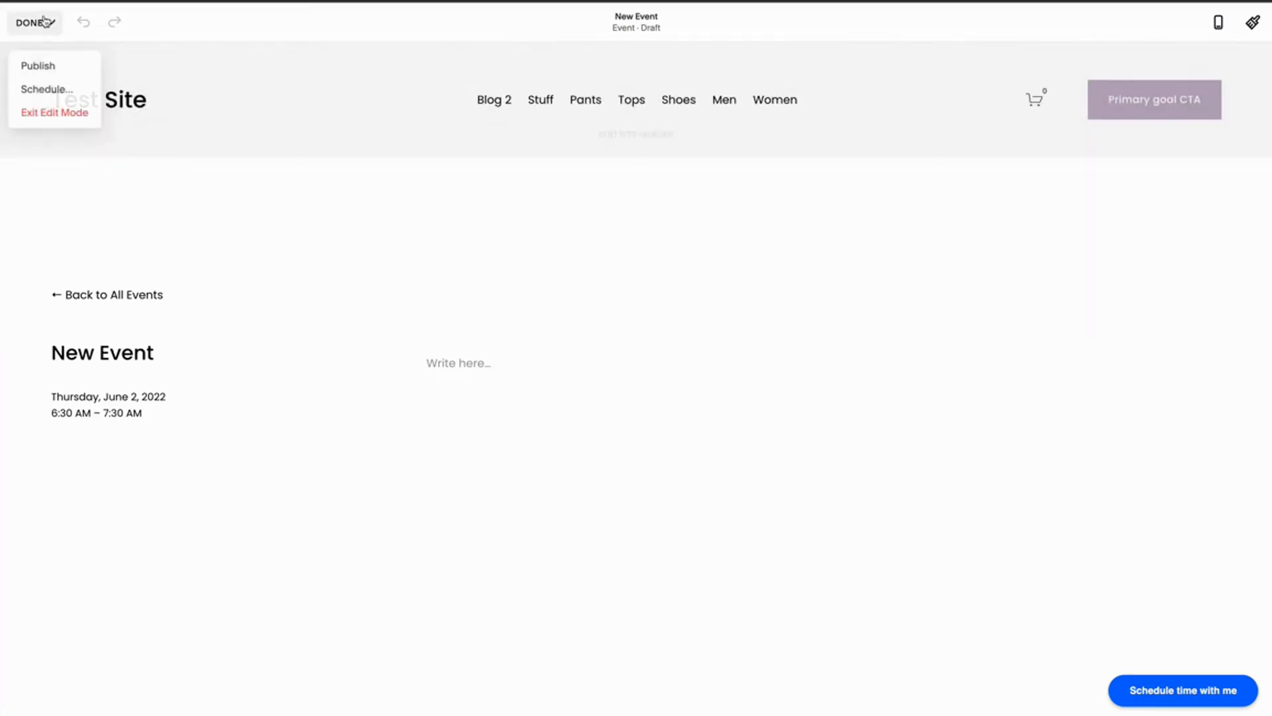
pyautogui.click(34, 90)
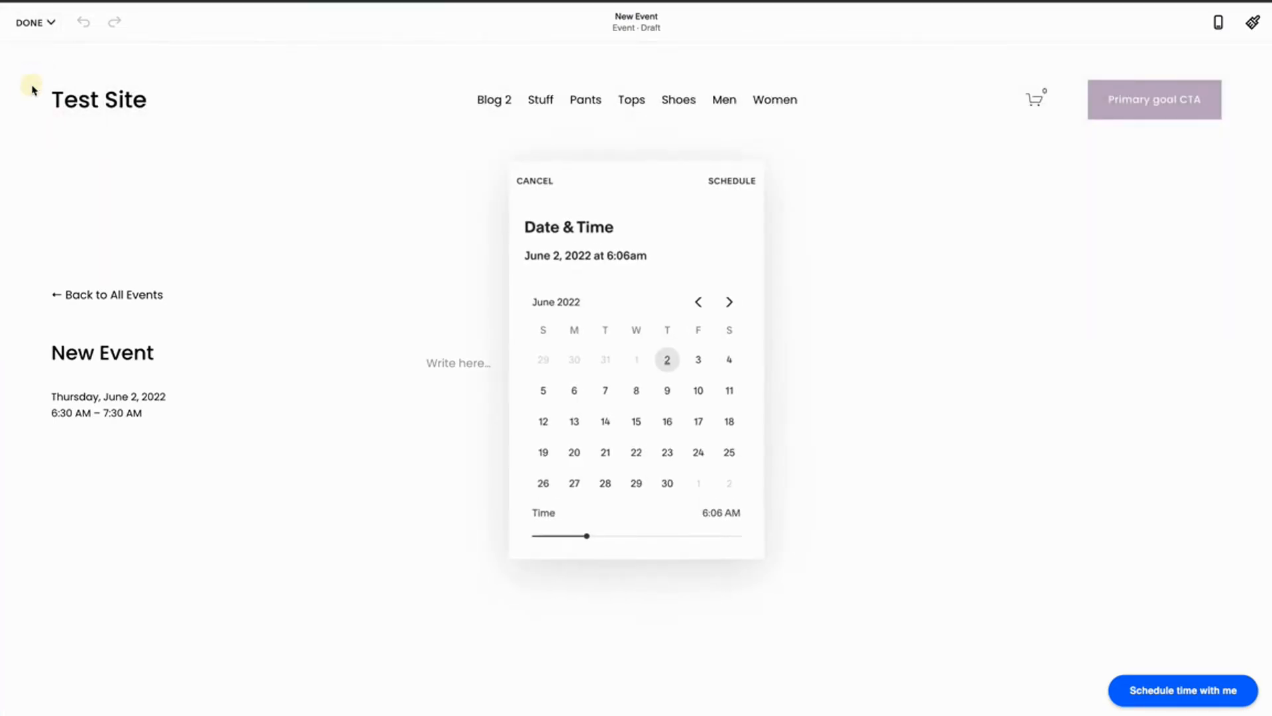
pyautogui.click(598, 427)
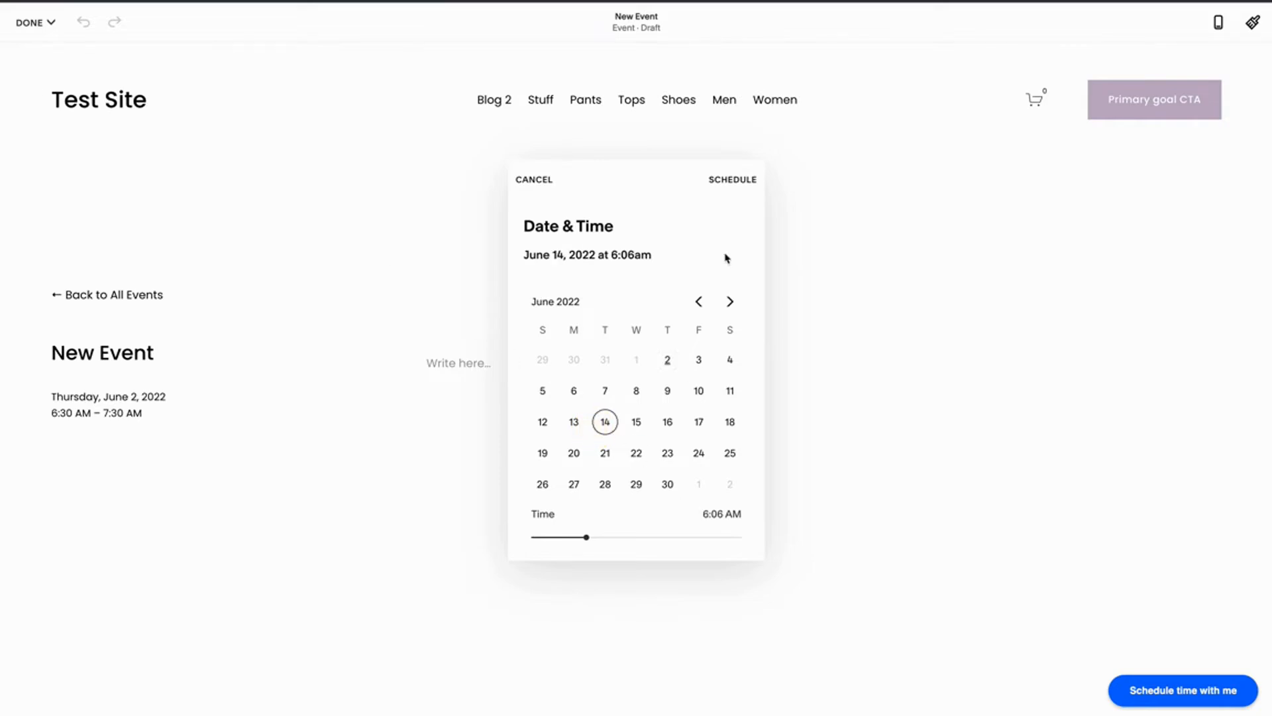
pyautogui.click(741, 181)
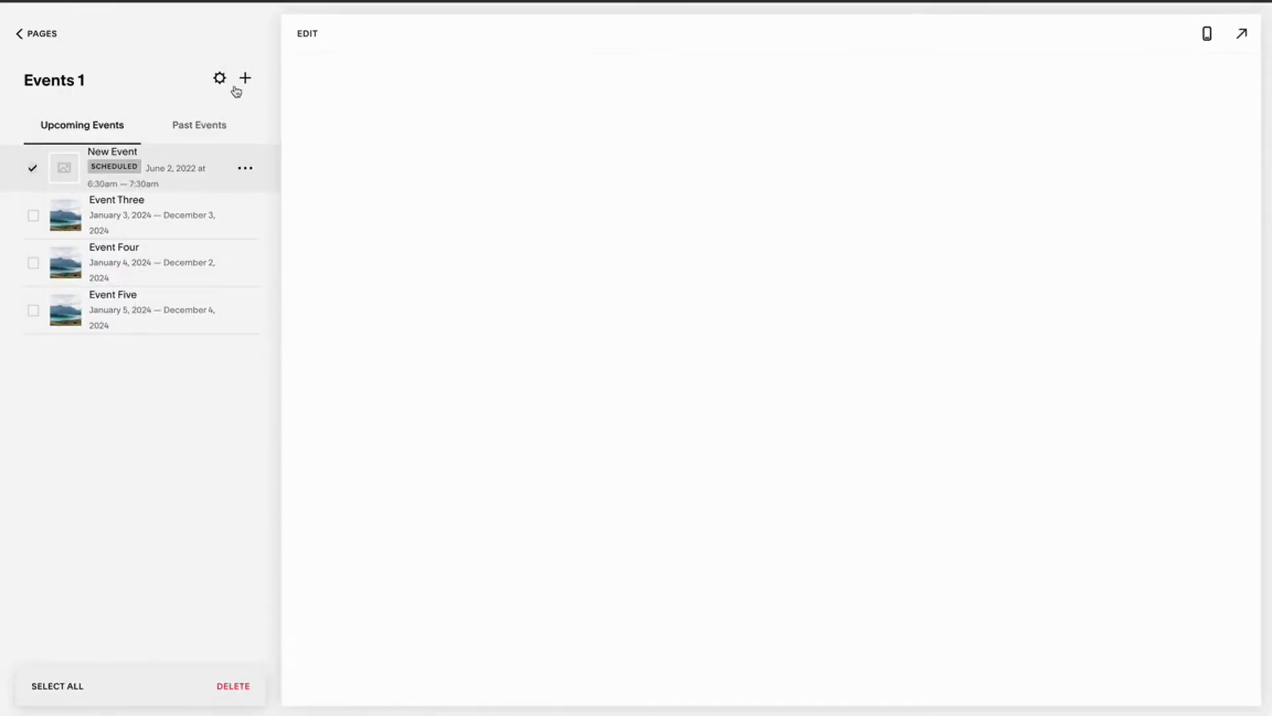
# Open Event Two from the past events and view the date and time in its event settings
pyautogui.click(205, 132)
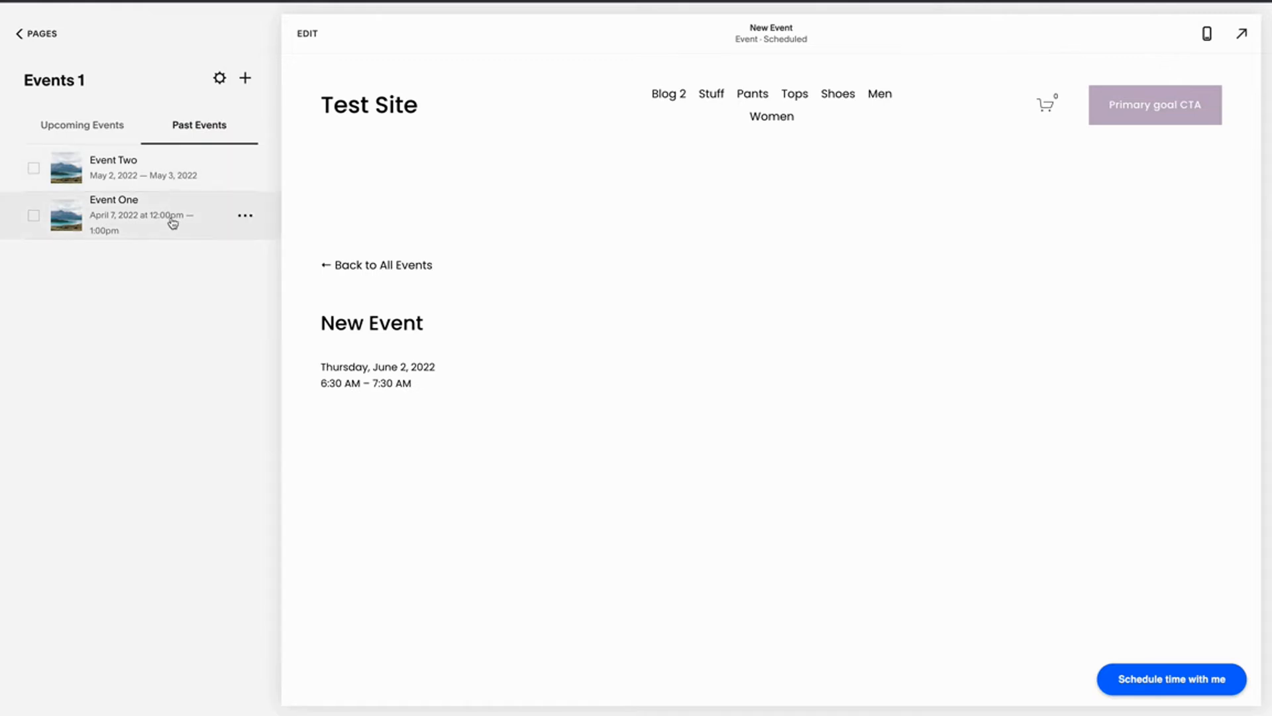
pyautogui.click(176, 178)
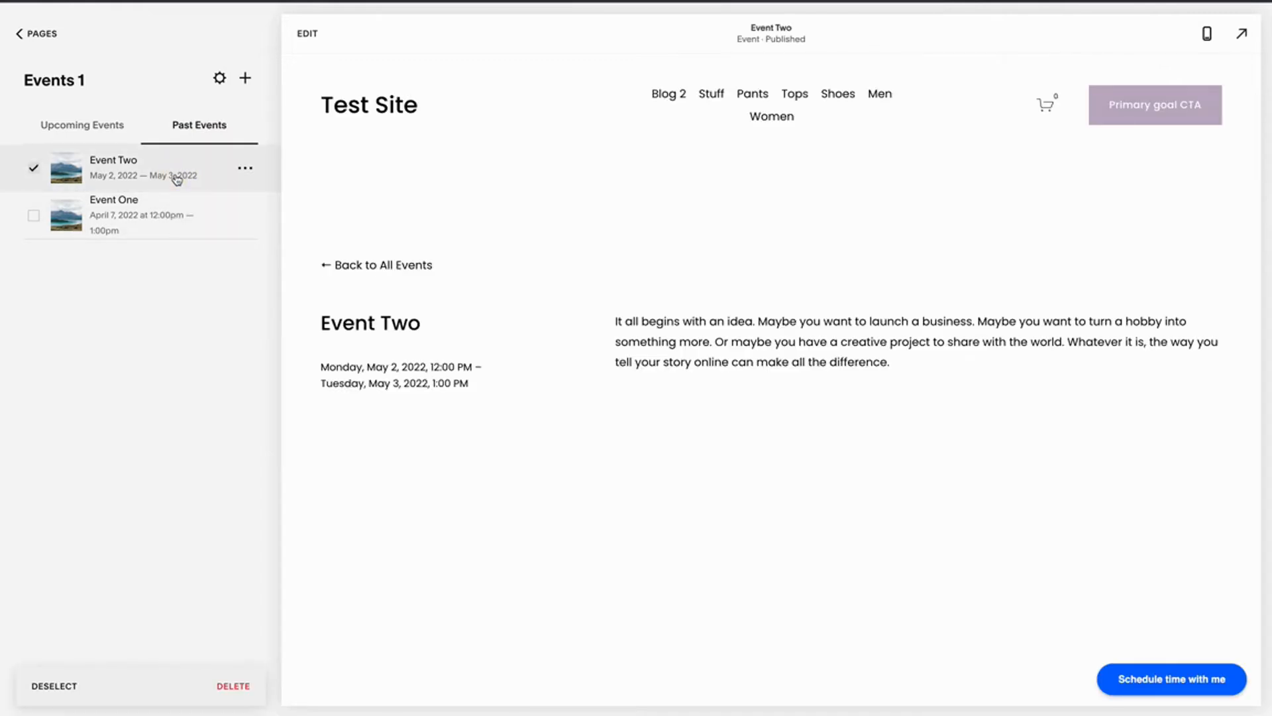
pyautogui.click(246, 169)
pyautogui.click(245, 199)
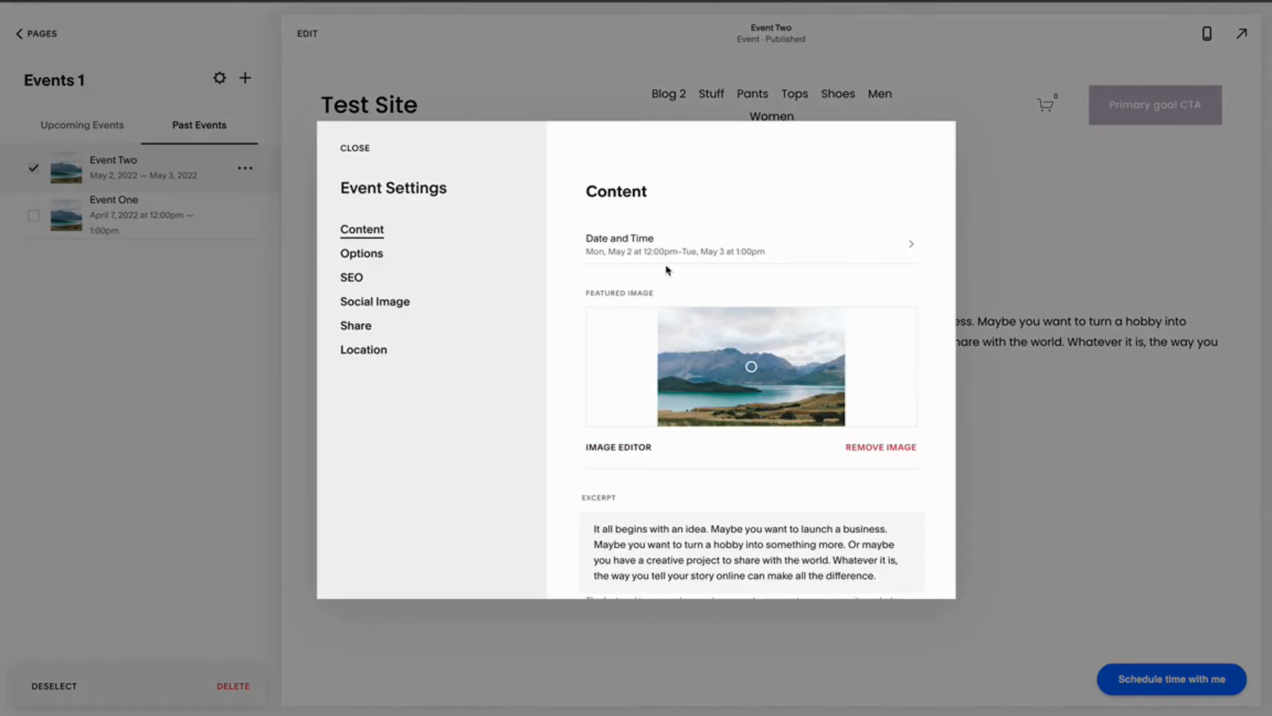
pyautogui.click(683, 256)
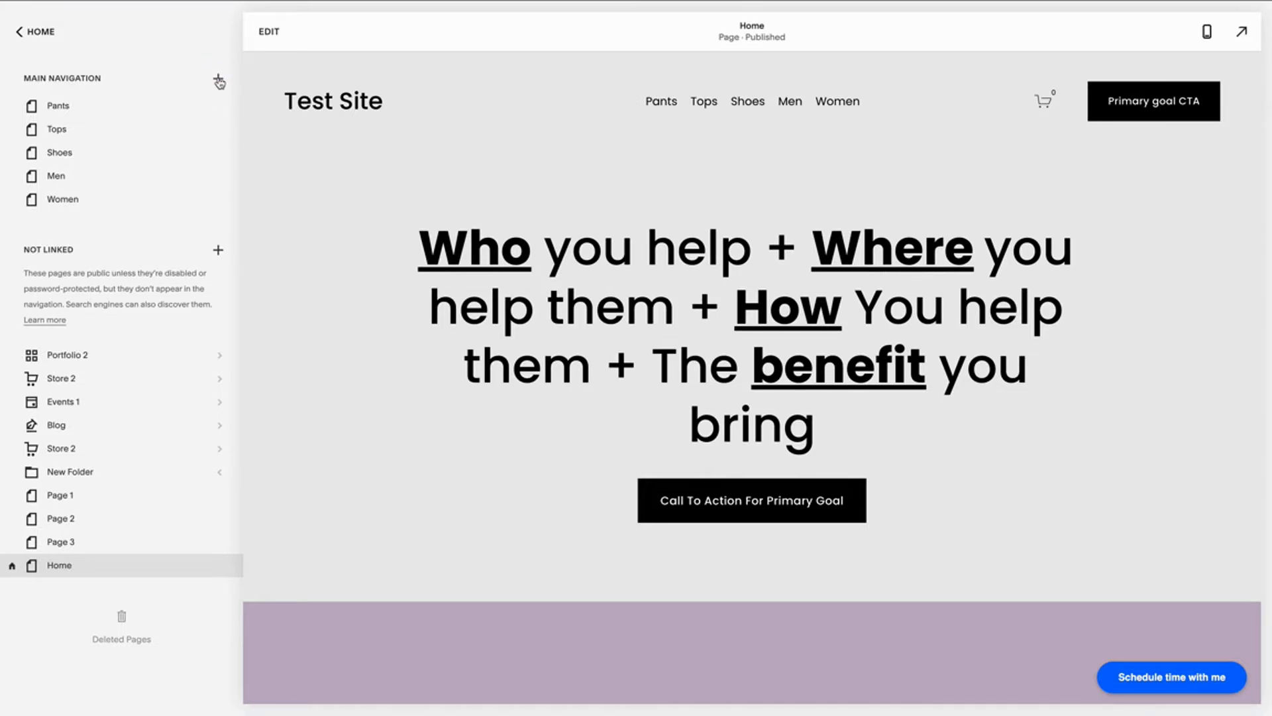
# Add a folder with the default name to the main navigation and move the Pants and Tops pages into it, with Tops first
pyautogui.click(218, 81)
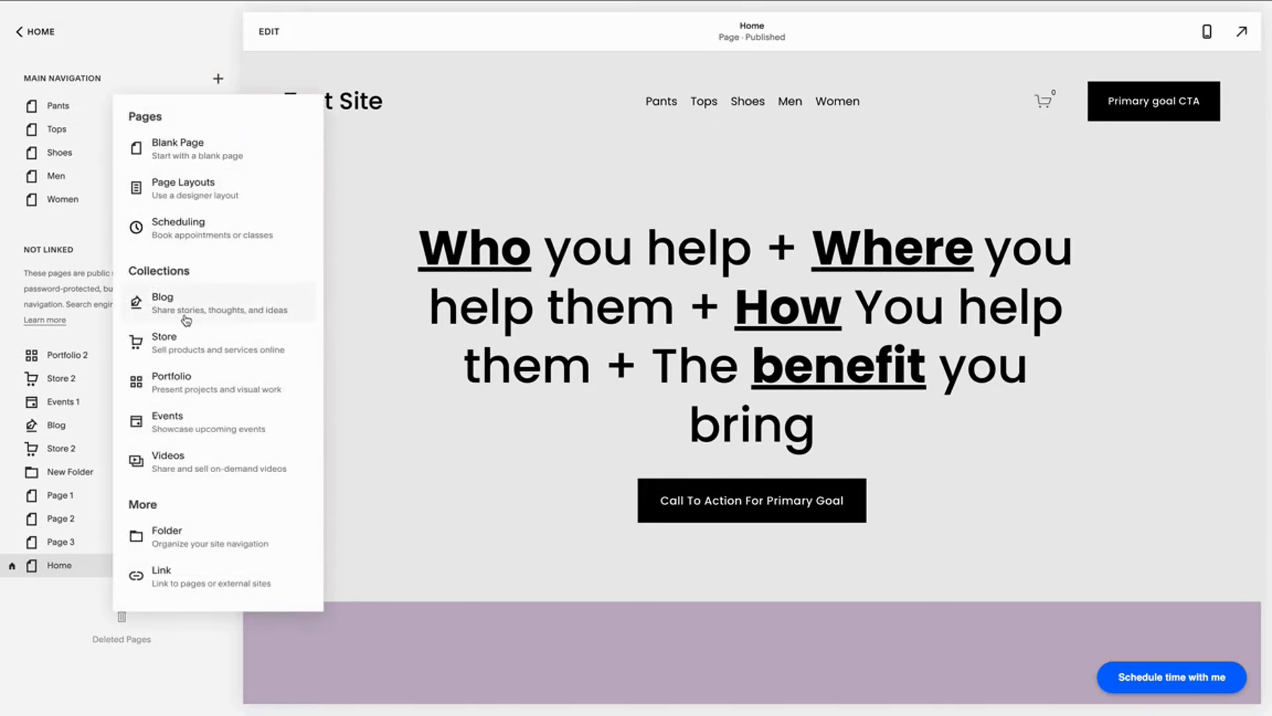
pyautogui.click(174, 531)
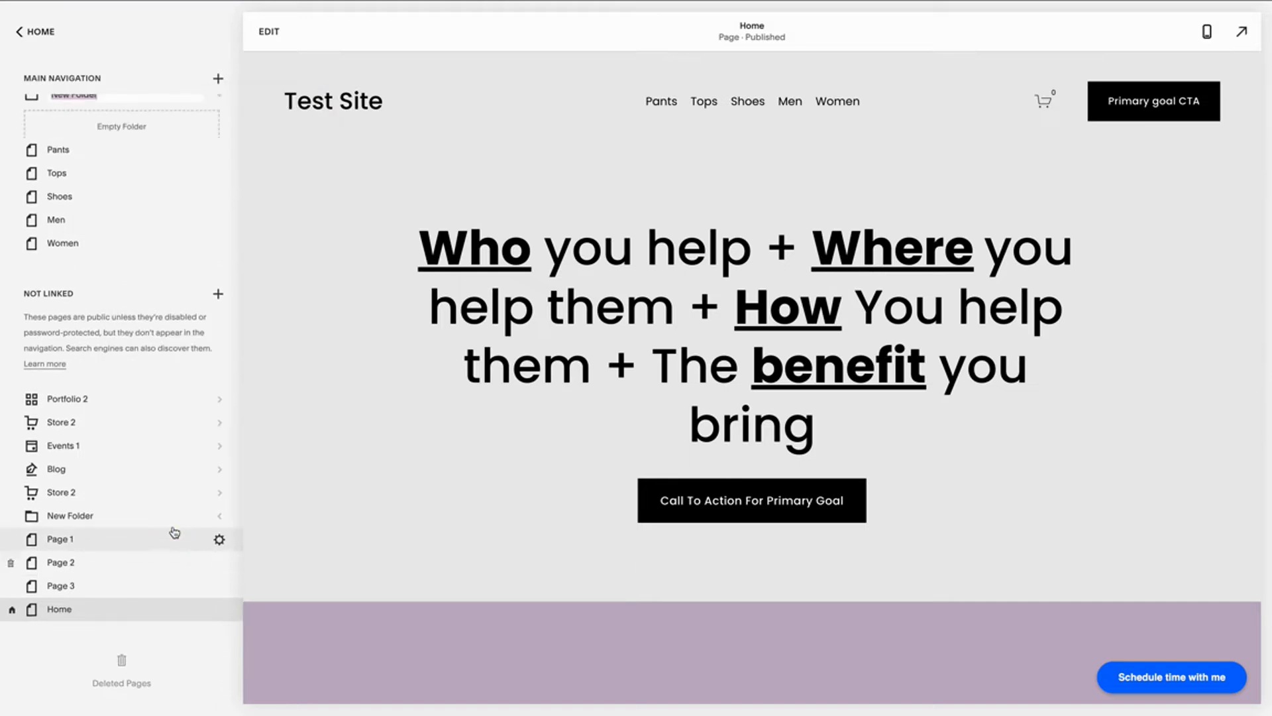
pyautogui.click(136, 315)
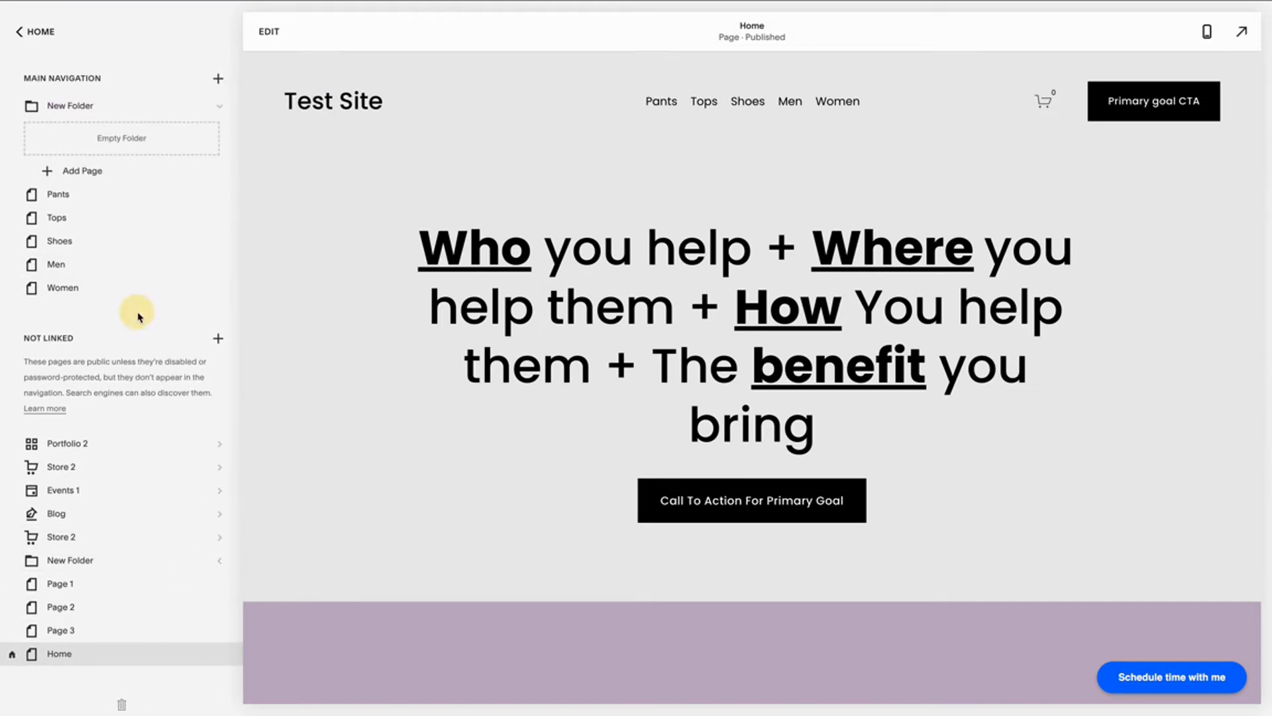
pyautogui.moveTo(85, 196); pyautogui.dragTo(92, 138)
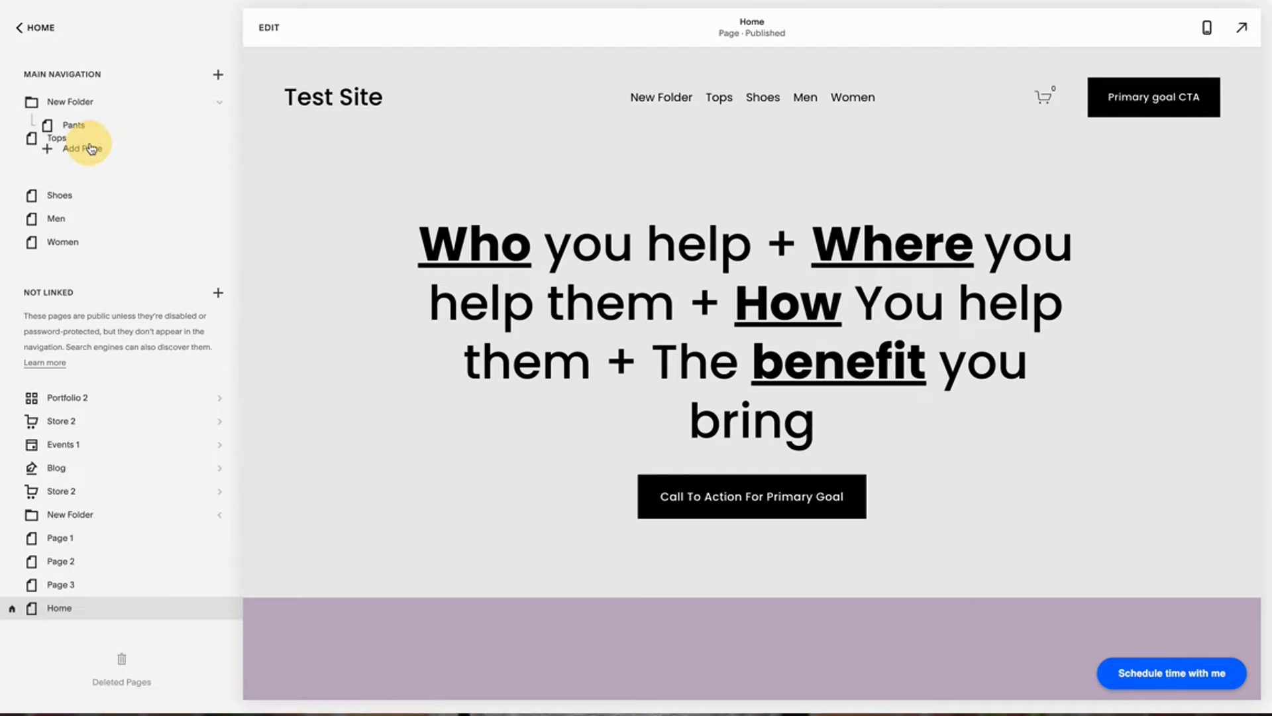
pyautogui.moveTo(77, 173); pyautogui.dragTo(91, 128)
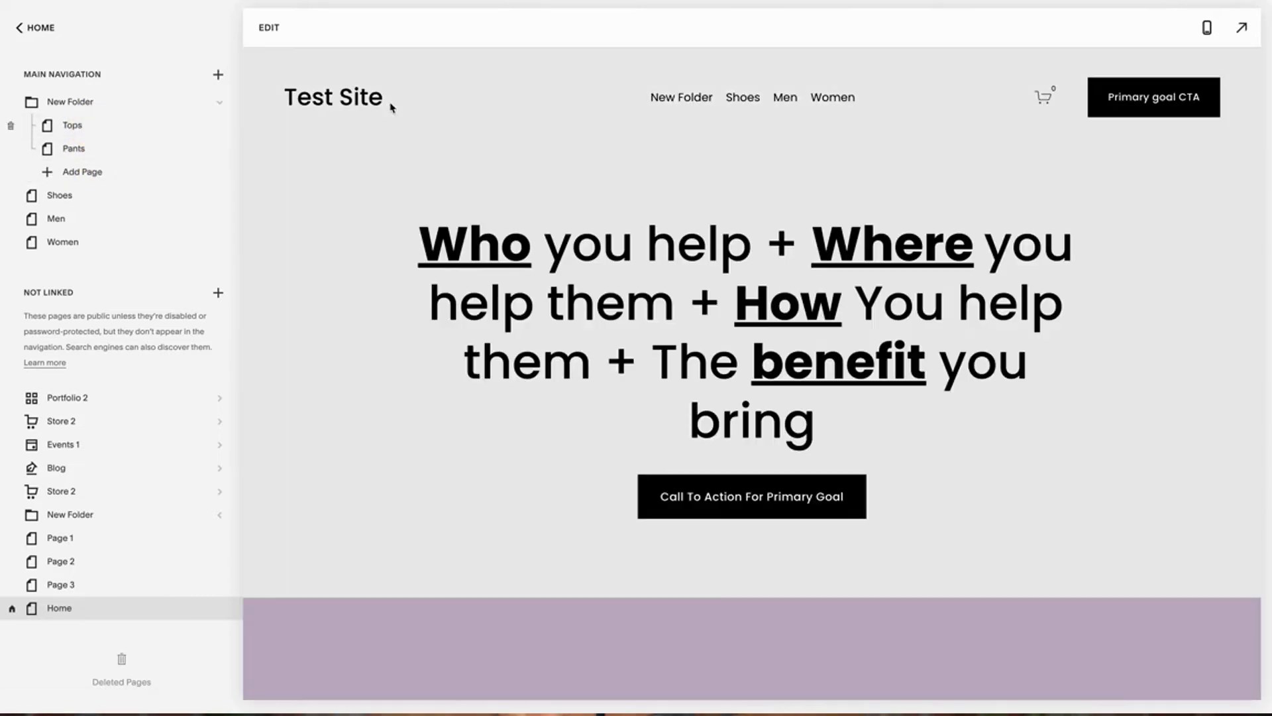
pyautogui.moveTo(676, 100)
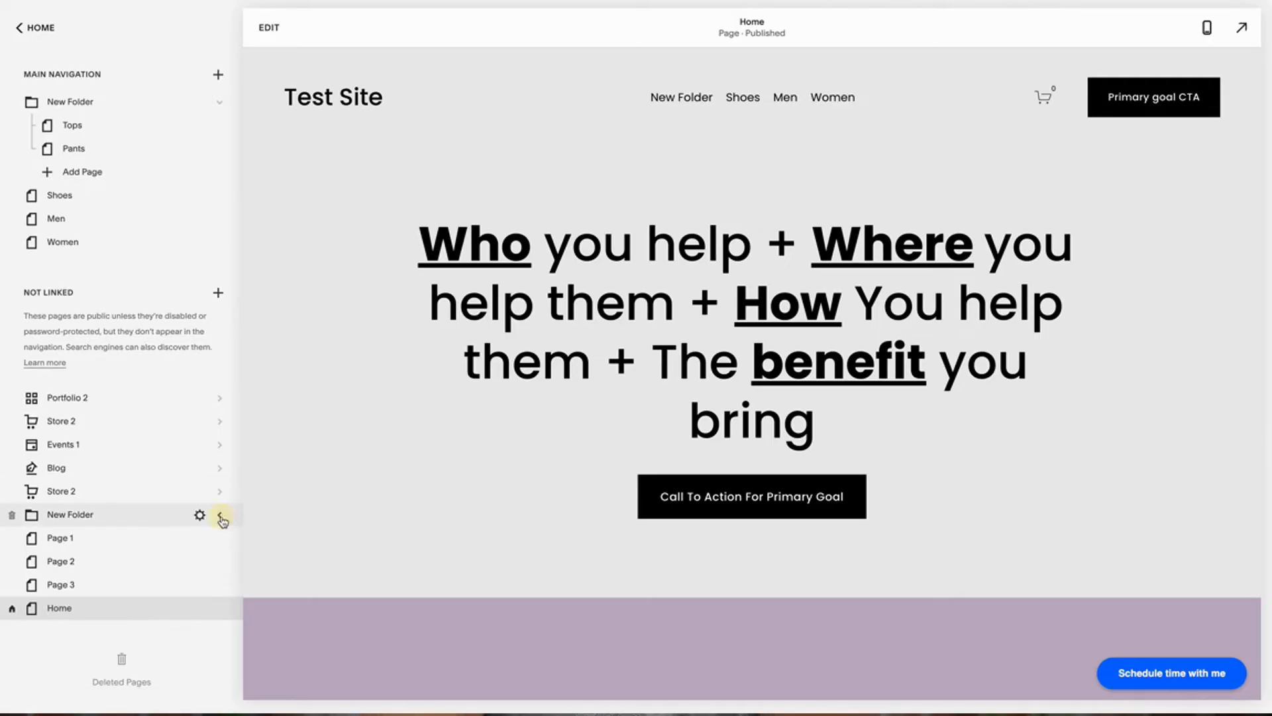
# Expand the unlinked New Folder and move Page 1, Page 2 and Page 3 into it in the order Page 2, Page 3, Page 1
pyautogui.click(221, 517)
pyautogui.moveTo(150, 603); pyautogui.dragTo(128, 539)
pyautogui.moveTo(106, 618); pyautogui.dragTo(109, 551)
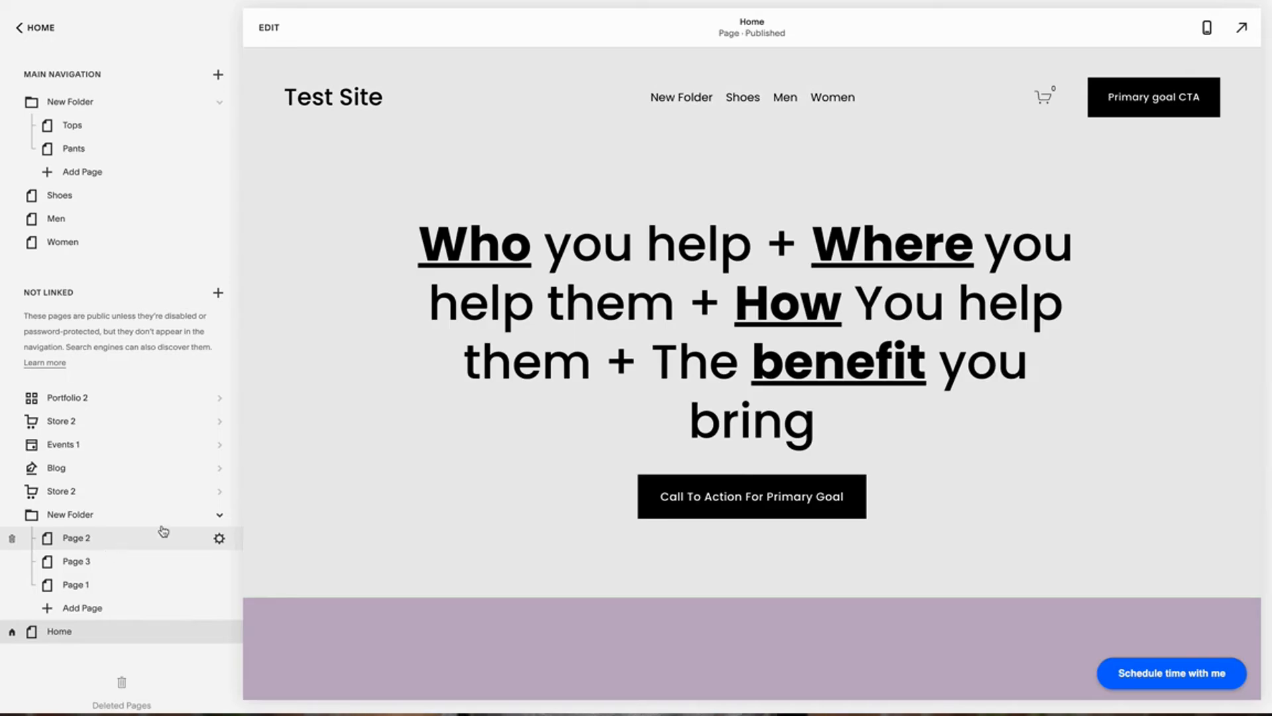
pyautogui.click(220, 517)
pyautogui.click(221, 520)
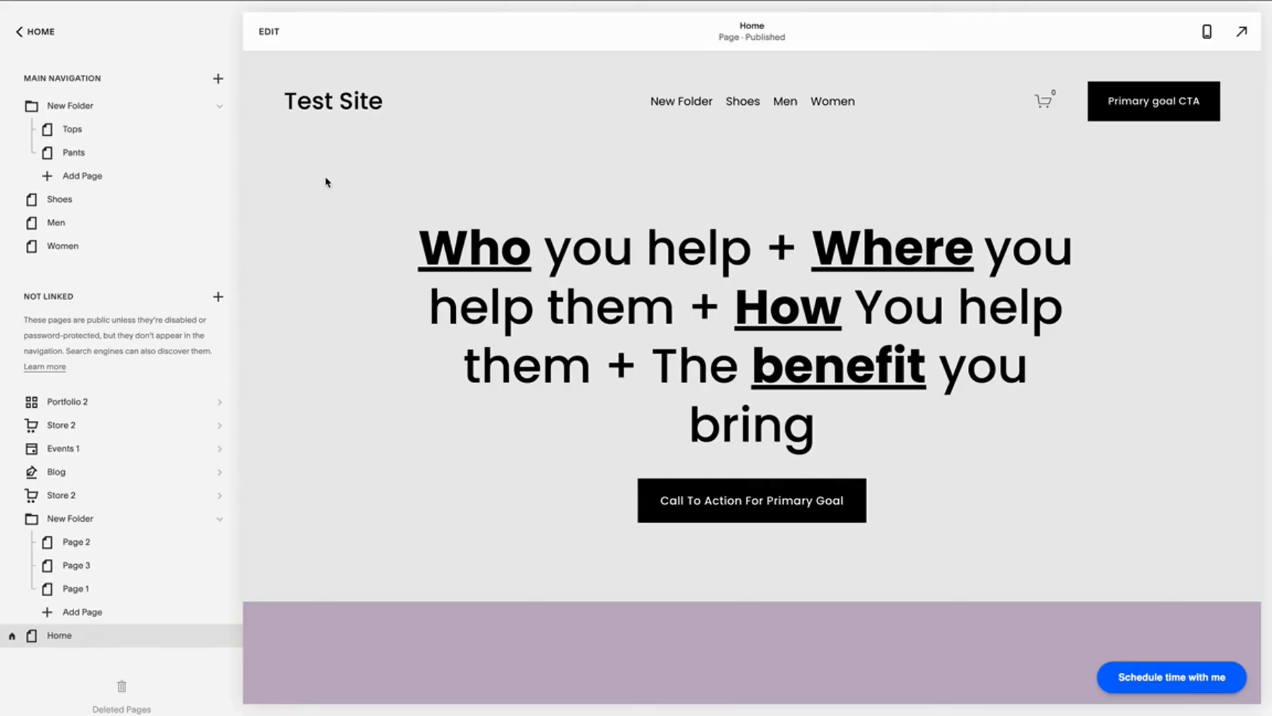
# Add a link titled "My Linkedin Group" pointing to LinkedIn to the main navigation and open it from the site header
pyautogui.click(218, 79)
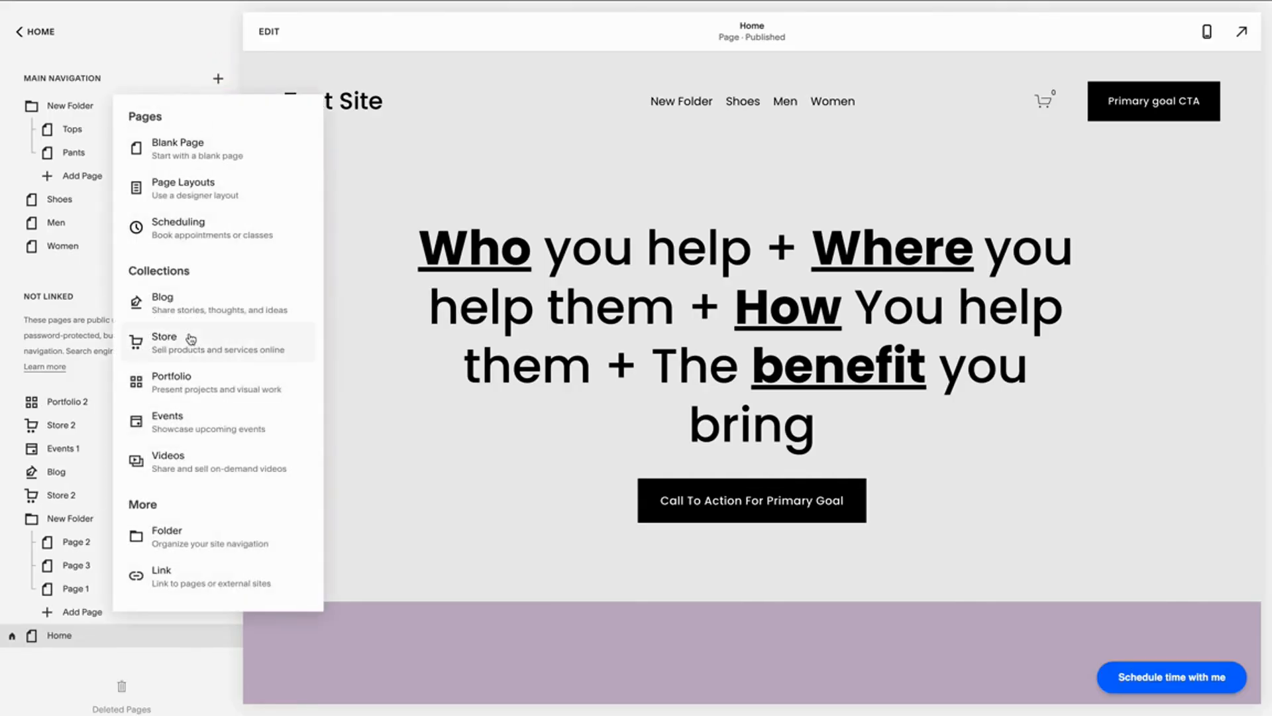
pyautogui.click(160, 578)
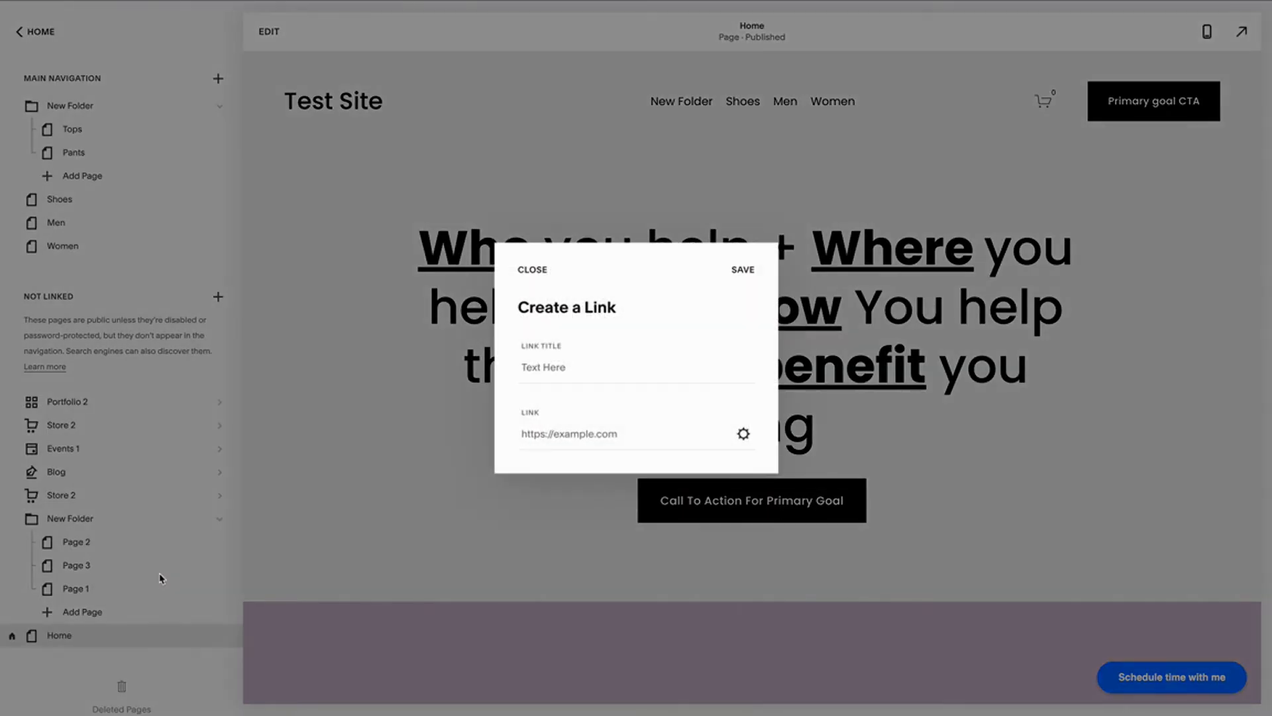
pyautogui.click(543, 376)
pyautogui.write('M')
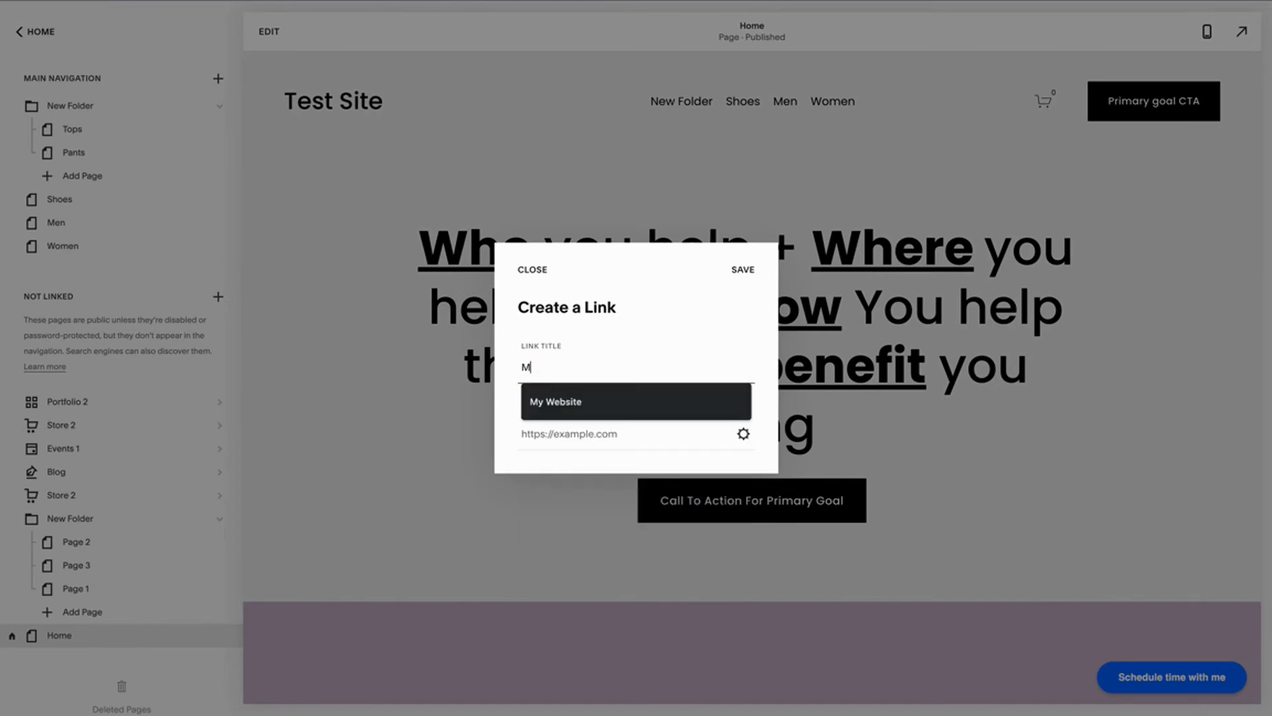
pyautogui.write('y Linkedin Gr')
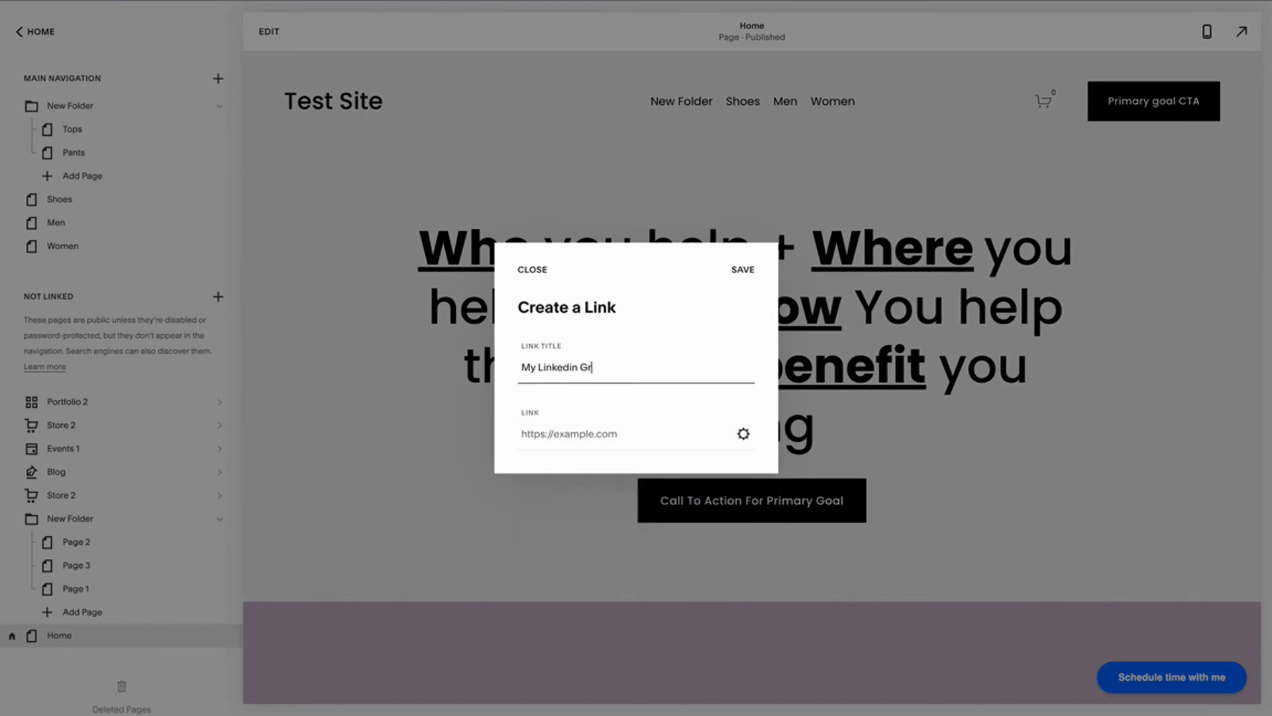
pyautogui.click(539, 434)
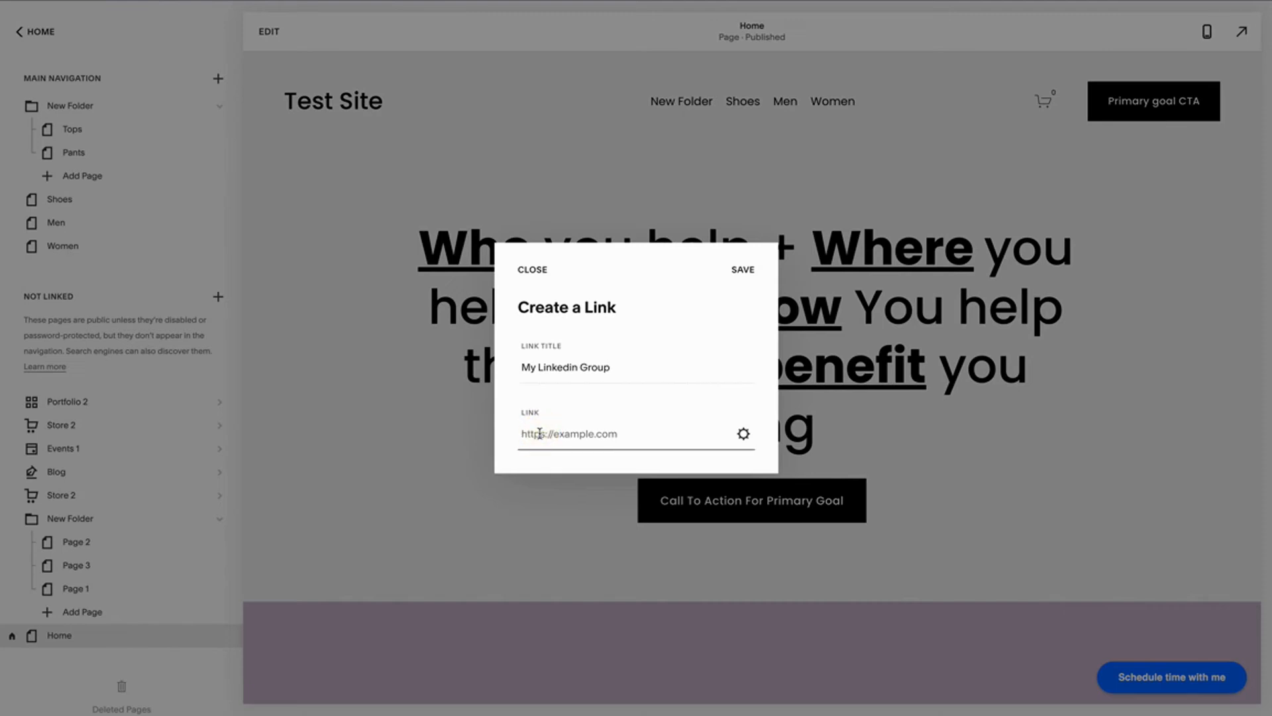
pyautogui.click(744, 272)
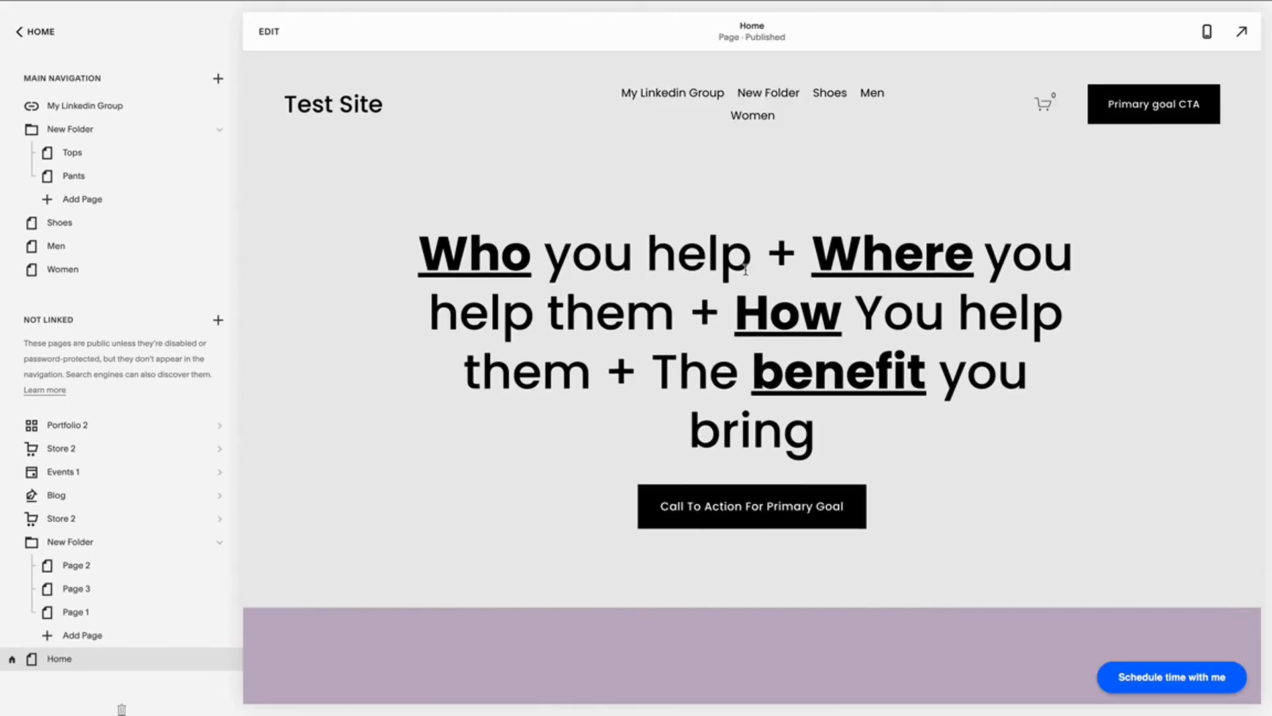
pyautogui.click(678, 95)
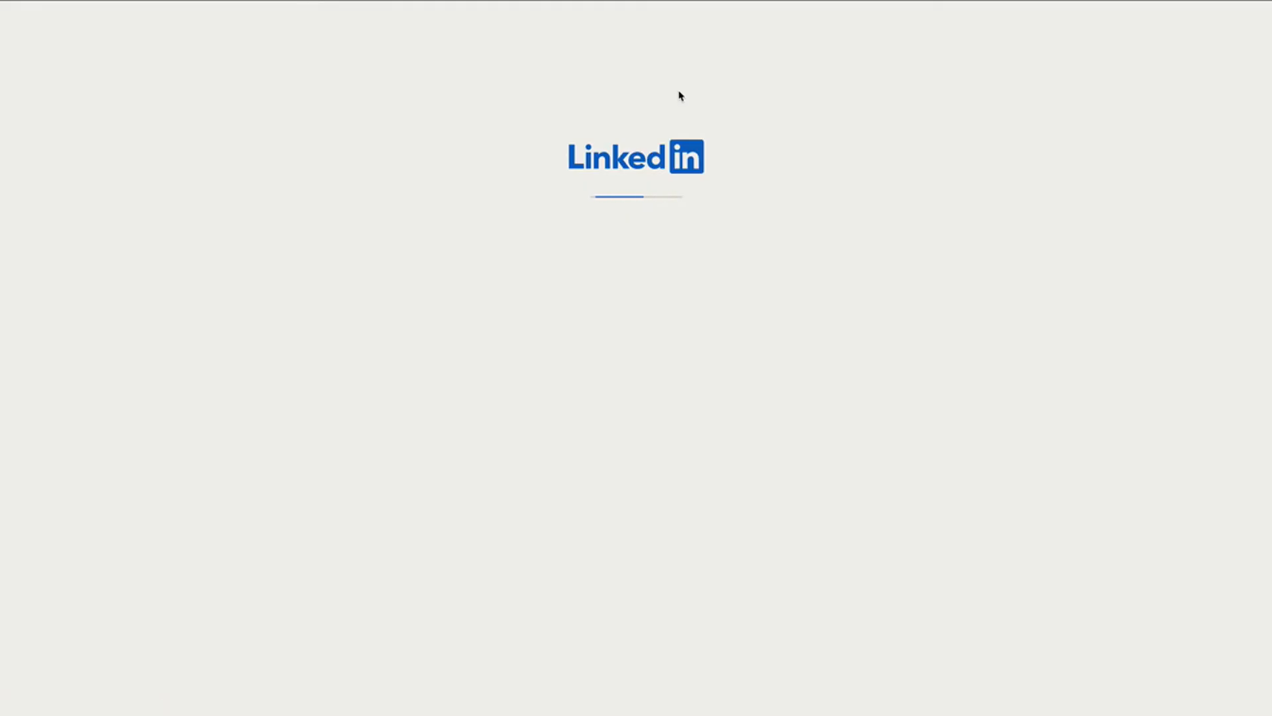